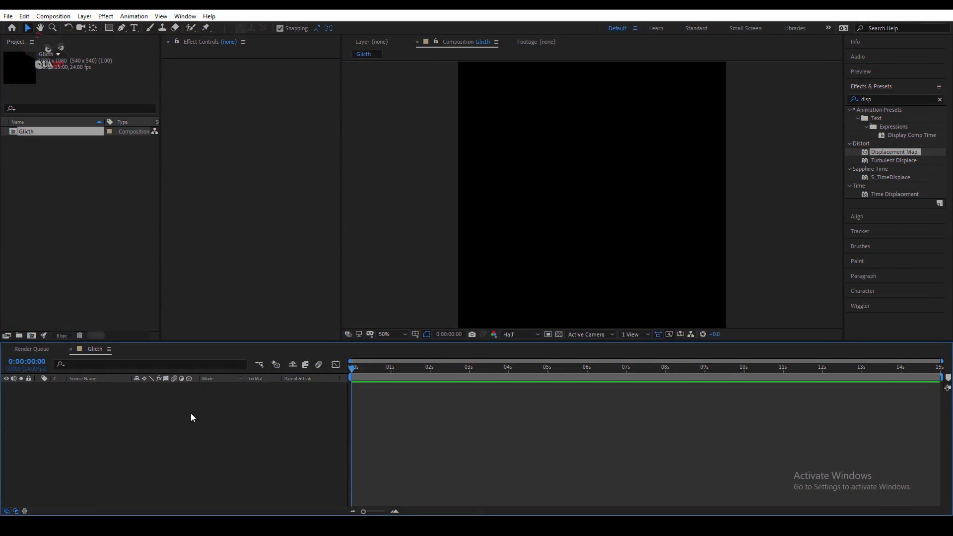
- Add a 'Glitch' text layer and scale it up to 200%
{"action": "right_click", "coordinate": [191, 417]}
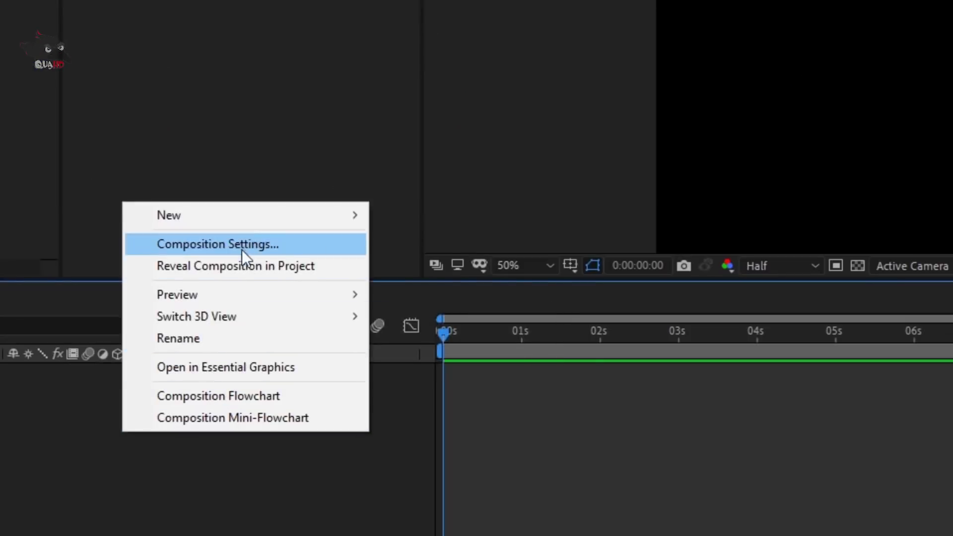
{"action": "mouse_move", "coordinate": [280, 307]}
{"action": "left_click", "coordinate": [340, 322]}
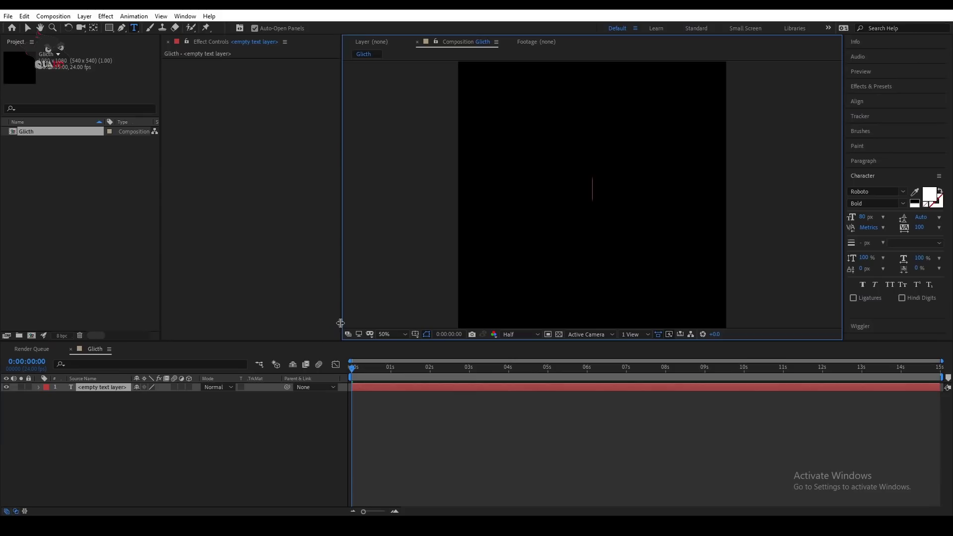
{"action": "type", "text": "Glitch"}
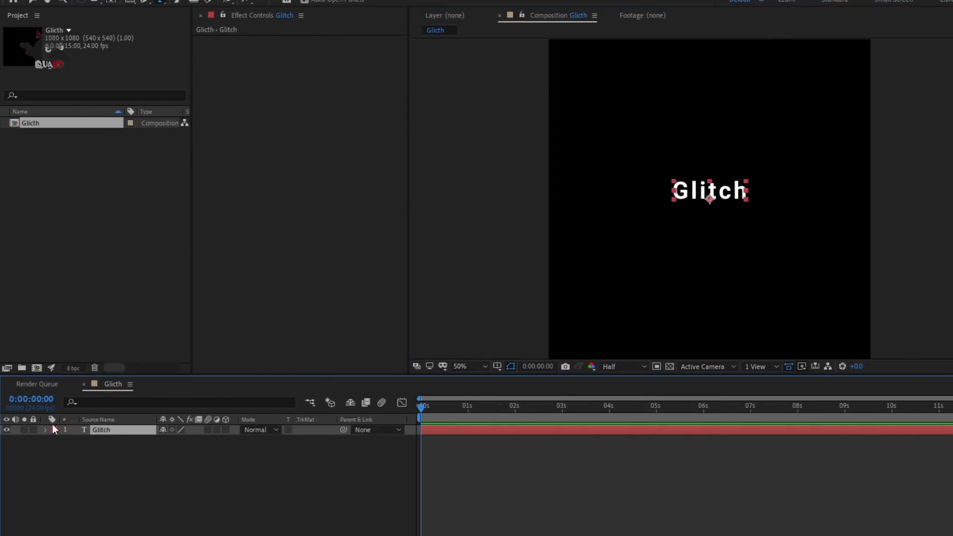
{"action": "left_click_drag", "start_coordinate": [177, 481], "coordinate": [229, 474]}
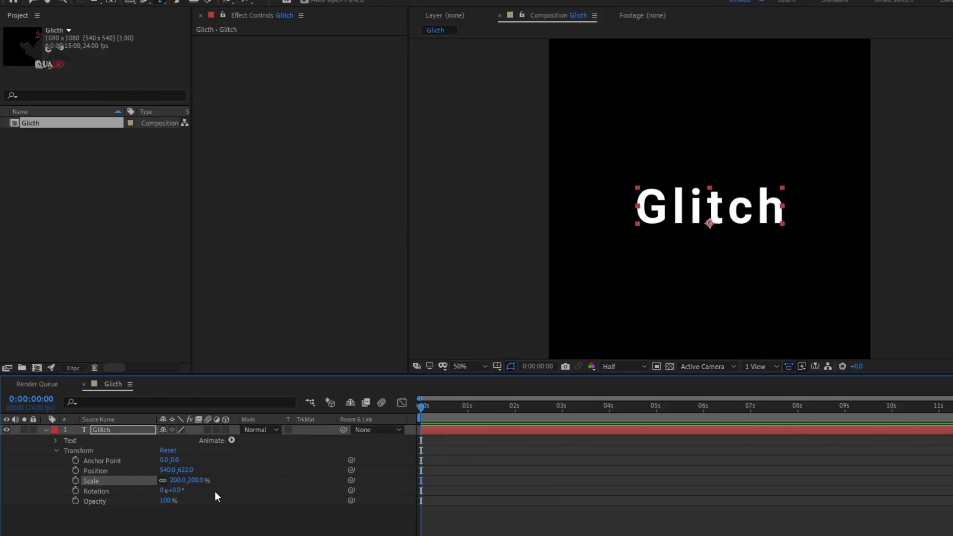
{"action": "left_click", "coordinate": [46, 429]}
- Add a black 1080×1080 solid named 'Noise' above the text layer
{"action": "right_click", "coordinate": [169, 464]}
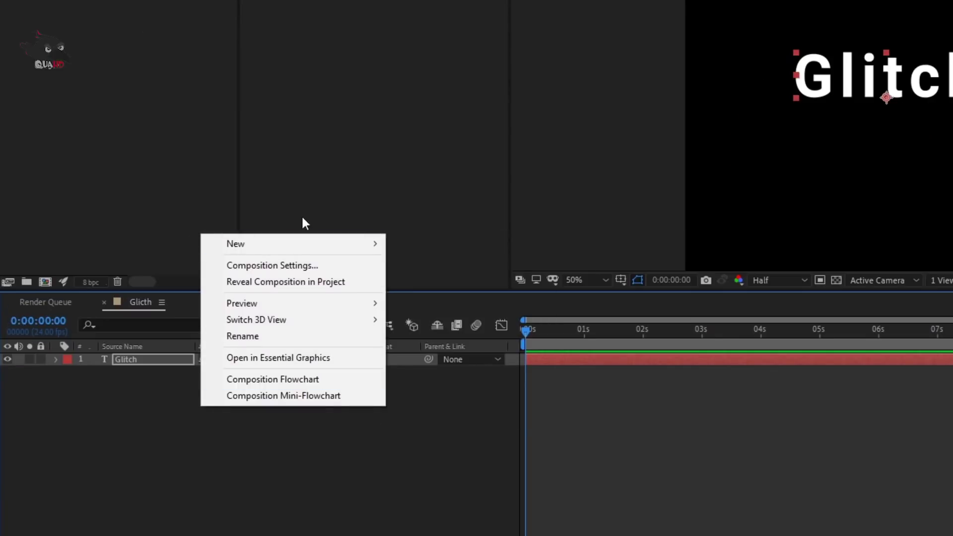
{"action": "mouse_move", "coordinate": [310, 245]}
{"action": "left_click", "coordinate": [428, 282]}
{"action": "type", "text": "Noise"}
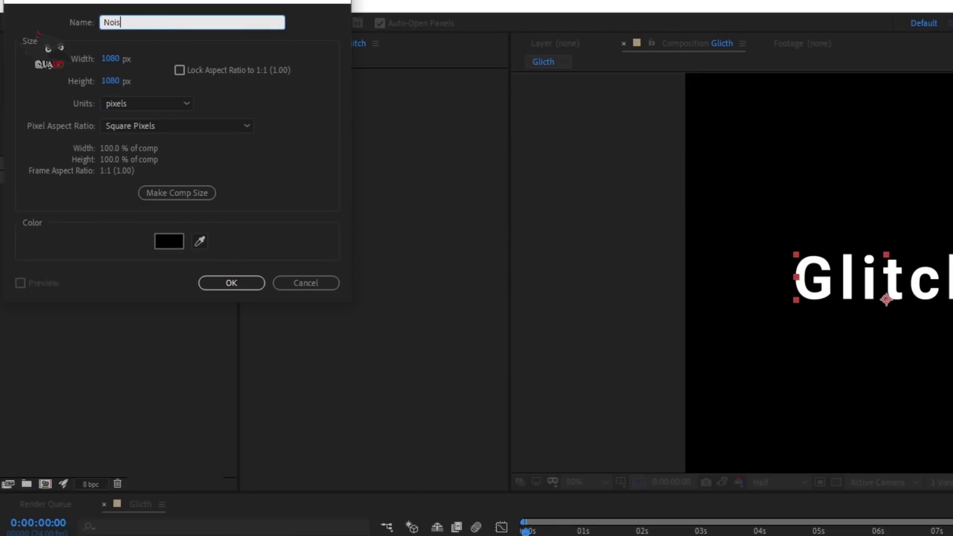
{"action": "key", "text": "Return"}
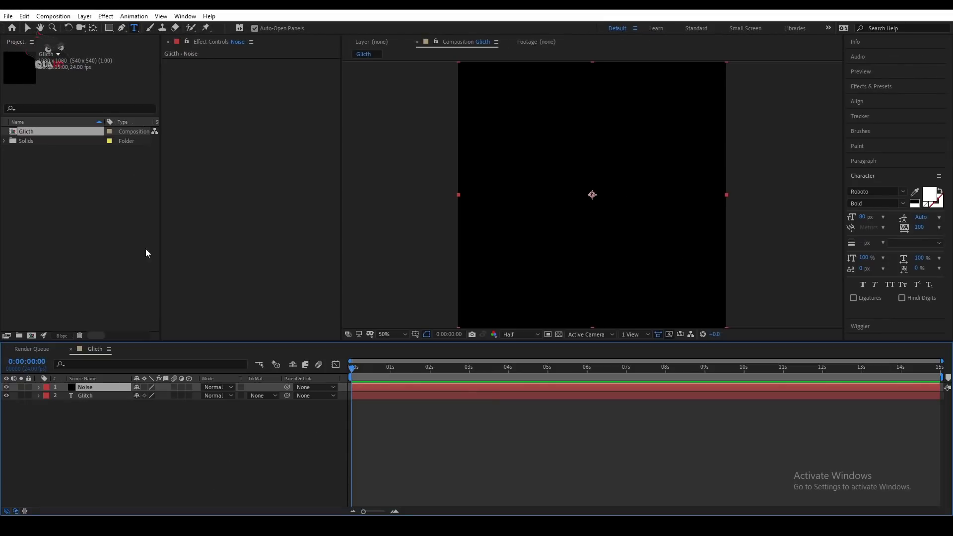
{"action": "left_click", "coordinate": [100, 394]}
- Pre-compose the Glitch text layer into a comp named 'Text'
{"action": "right_click", "coordinate": [100, 395]}
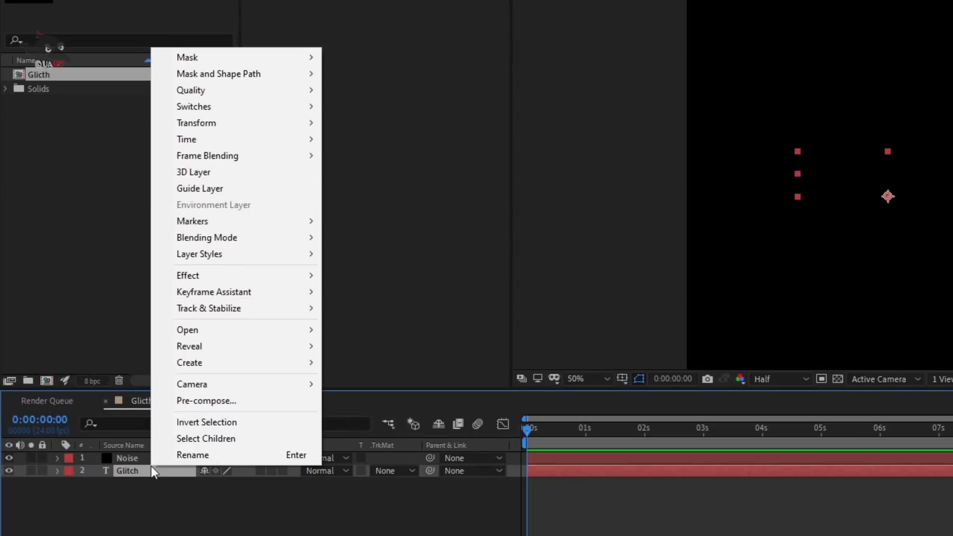
{"action": "left_click", "coordinate": [204, 402]}
{"action": "type", "text": "Text"}
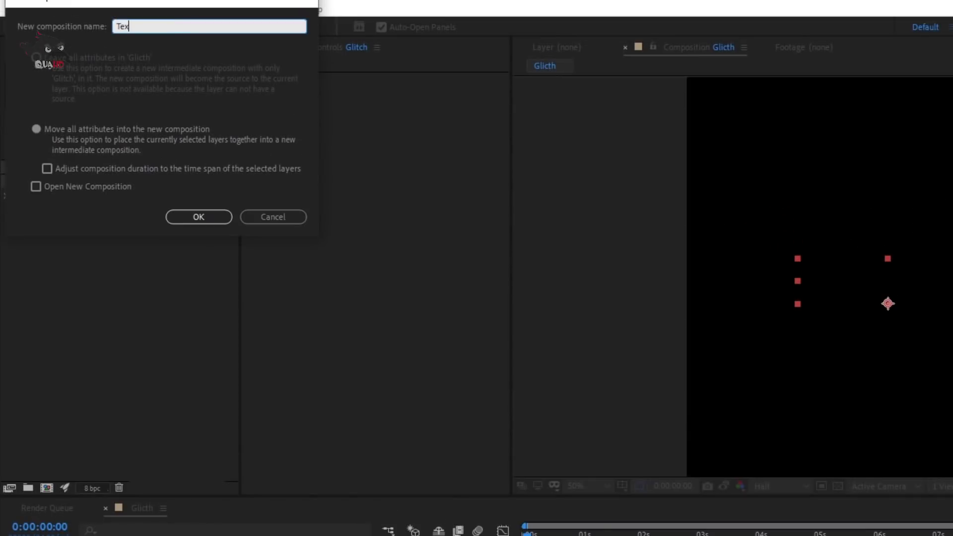
{"action": "key", "text": "Return"}
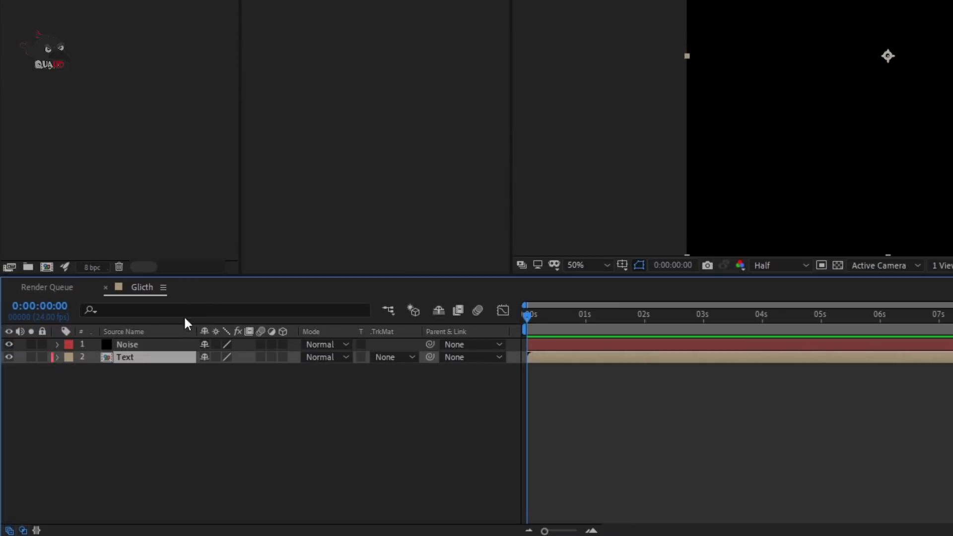
- Pre-compose the Noise solid into a comp named 'Noise'
{"action": "left_click", "coordinate": [183, 342]}
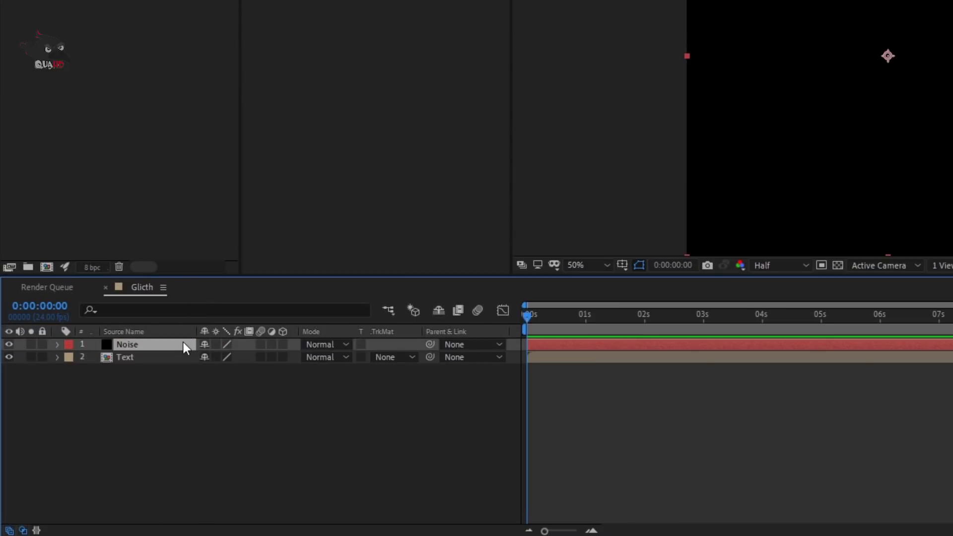
{"action": "right_click", "coordinate": [183, 341]}
{"action": "left_click", "coordinate": [233, 277]}
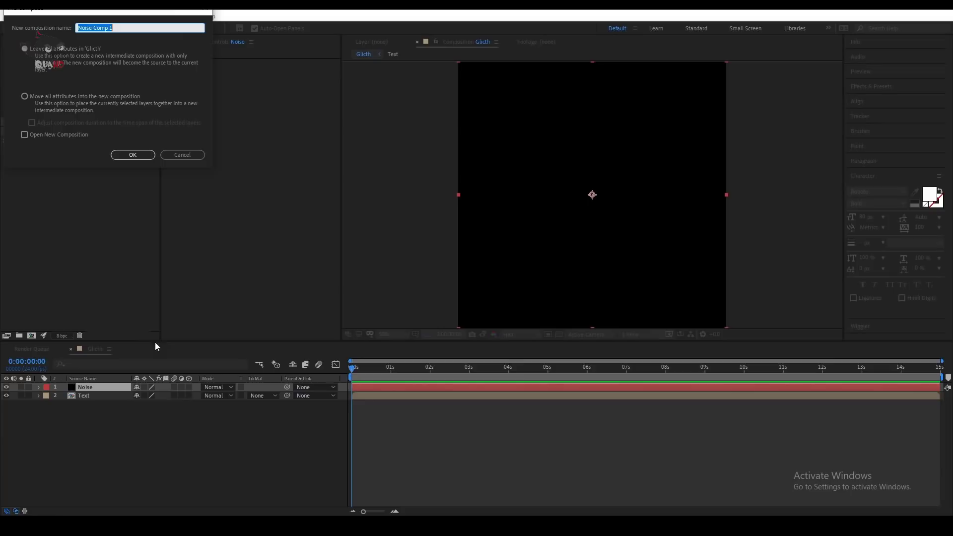
{"action": "type", "text": "Noise"}
{"action": "left_click", "coordinate": [133, 155]}
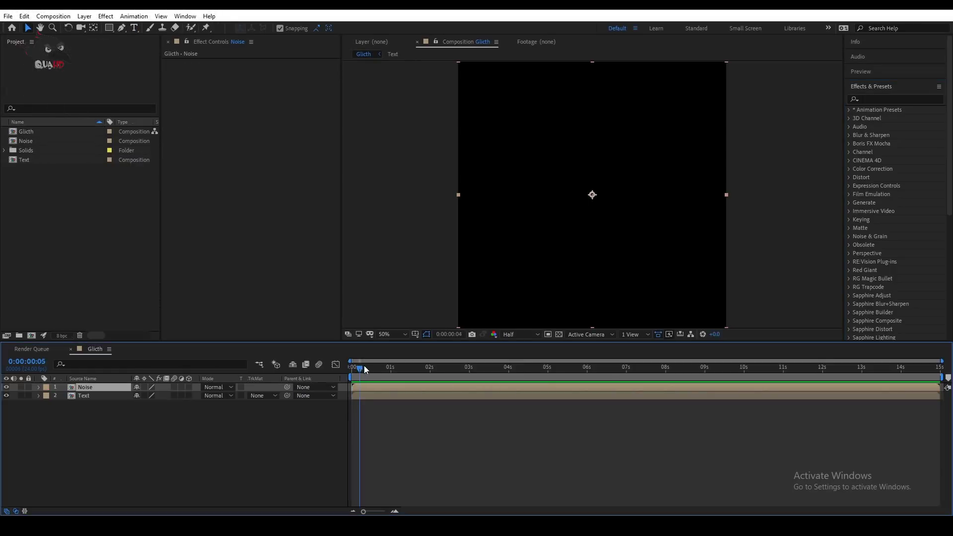
- Open the Noise comp and apply Fractal Noise to the Noise layer
{"action": "double_click", "coordinate": [96, 387]}
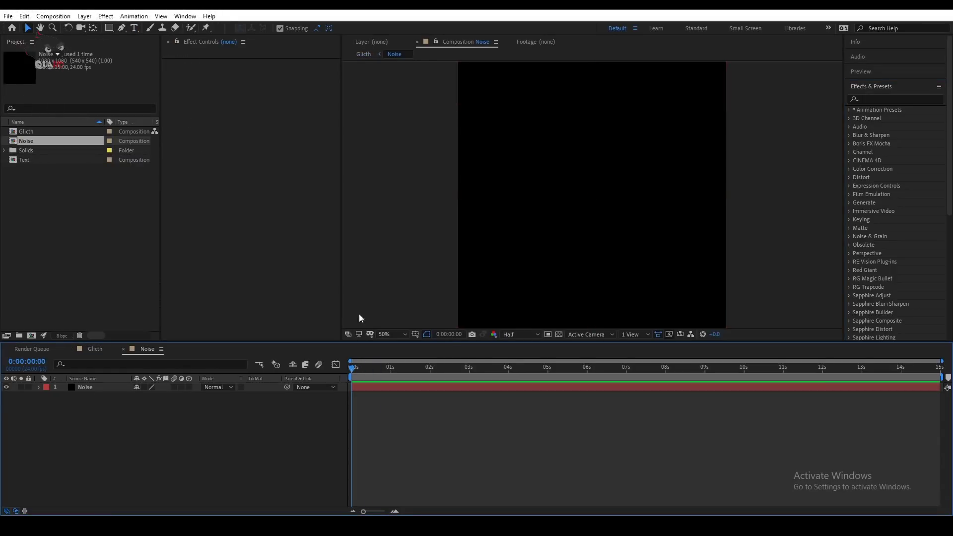
{"action": "left_click", "coordinate": [919, 100]}
{"action": "type", "text": "fra"}
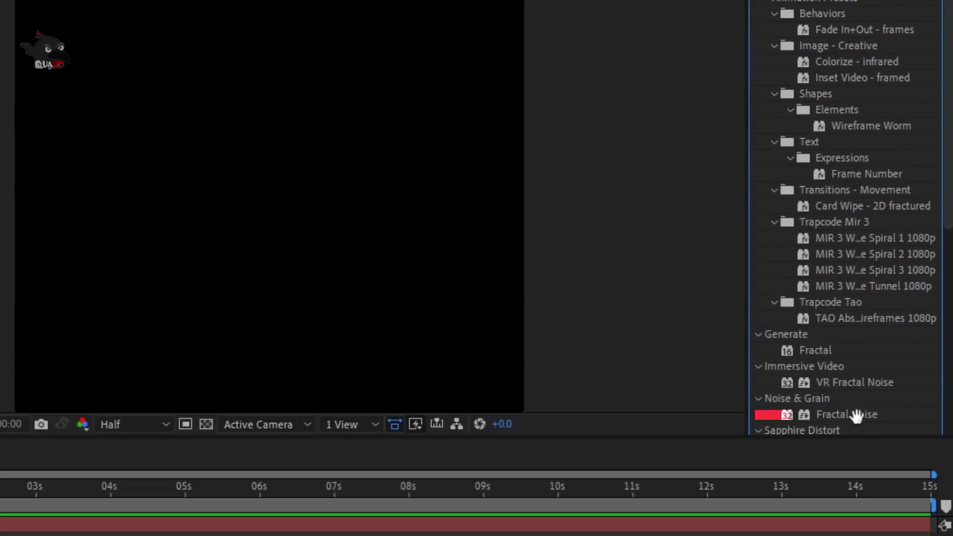
{"action": "left_click", "coordinate": [852, 415]}
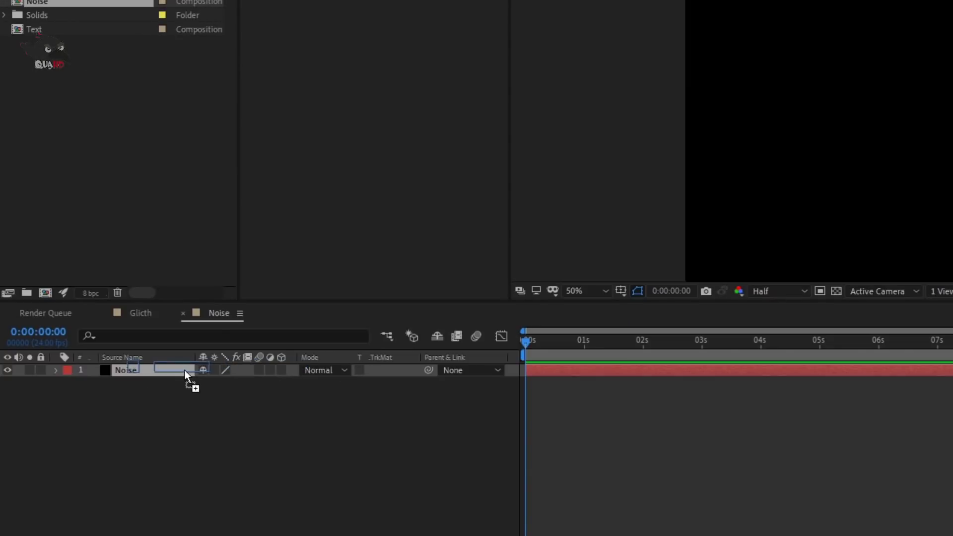
{"action": "left_click_drag", "start_coordinate": [853, 415], "coordinate": [185, 370]}
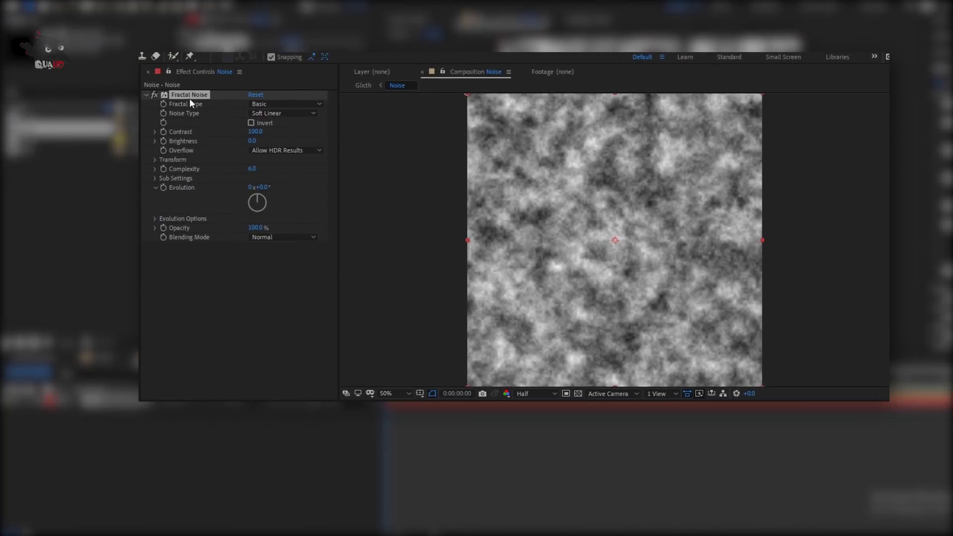
- Set Fractal Noise type to Block with Contrast 400
{"action": "left_click", "coordinate": [258, 114]}
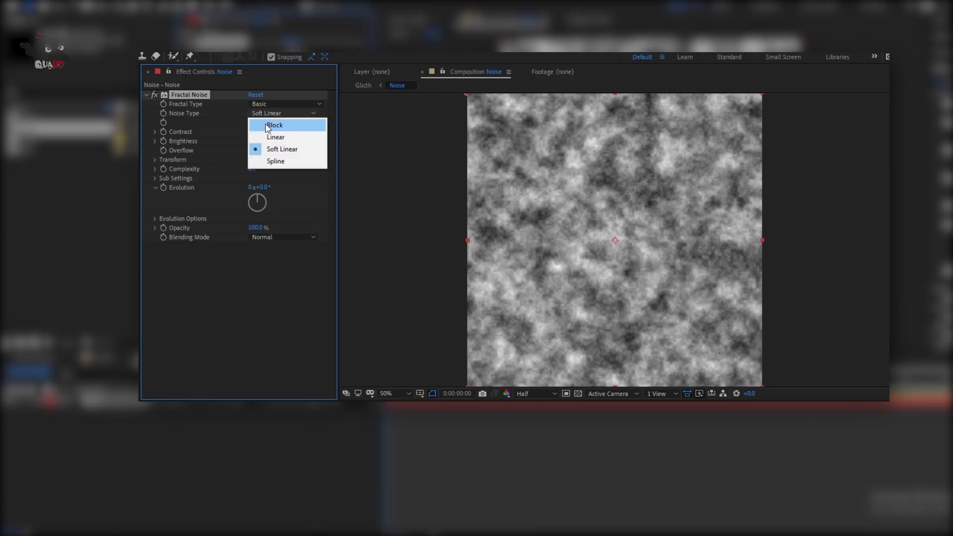
{"action": "left_click", "coordinate": [268, 126]}
{"action": "left_click", "coordinate": [256, 132]}
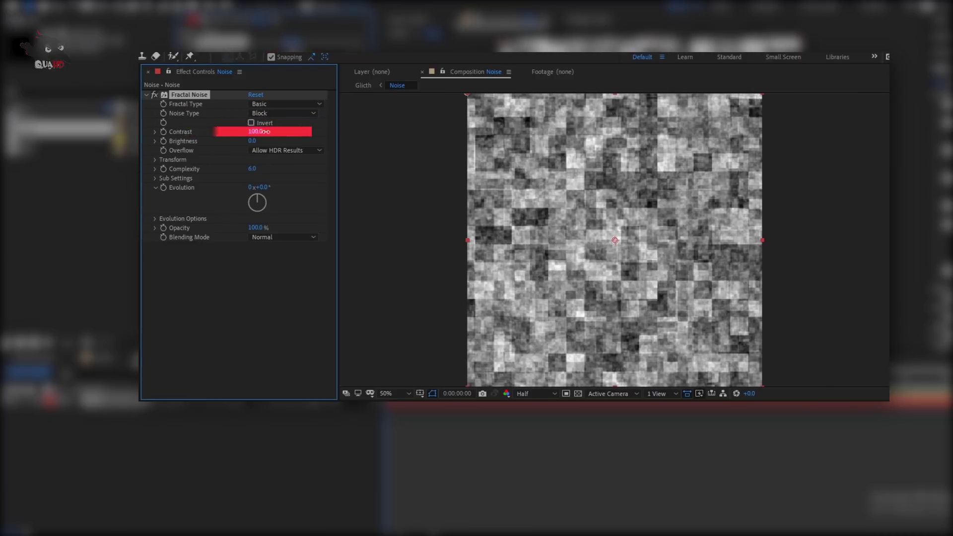
{"action": "type", "text": "130"}
{"action": "key", "text": "Return"}
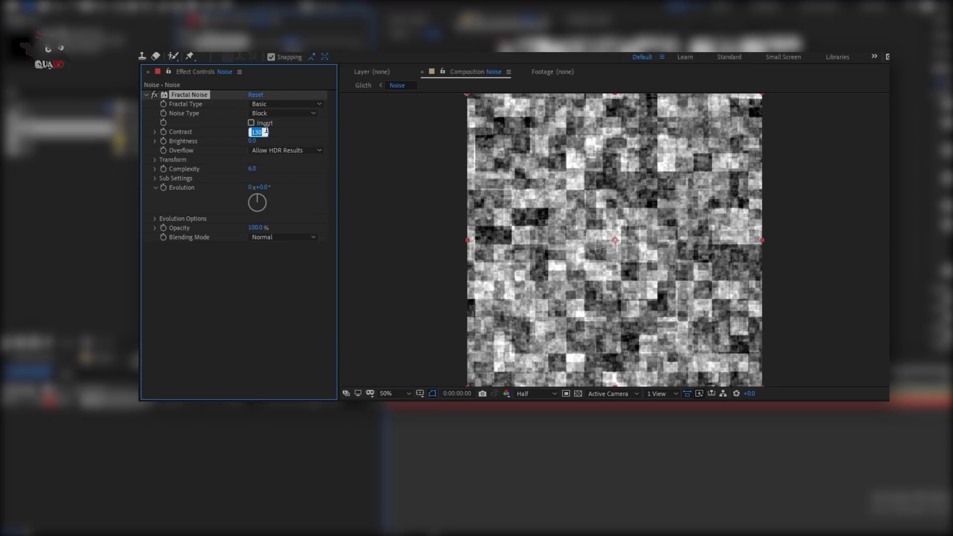
{"action": "type", "text": "350"}
{"action": "key", "text": "Return"}
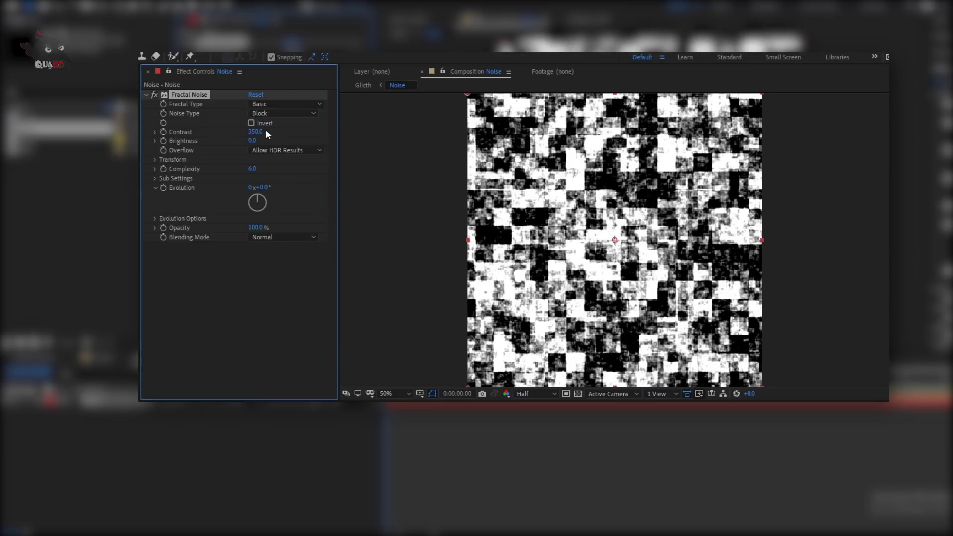
{"action": "left_click", "coordinate": [260, 130]}
{"action": "type", "text": "400"}
{"action": "key", "text": "Return"}
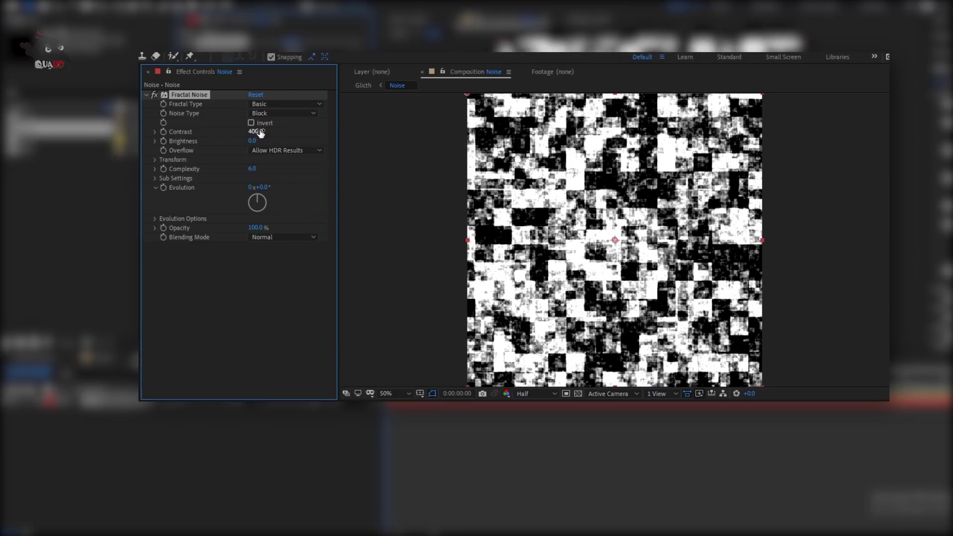
- Turn off Uniform Scaling and set Scale Width 600, Scale Height 50
{"action": "left_click", "coordinate": [155, 160]}
{"action": "left_click", "coordinate": [250, 179]}
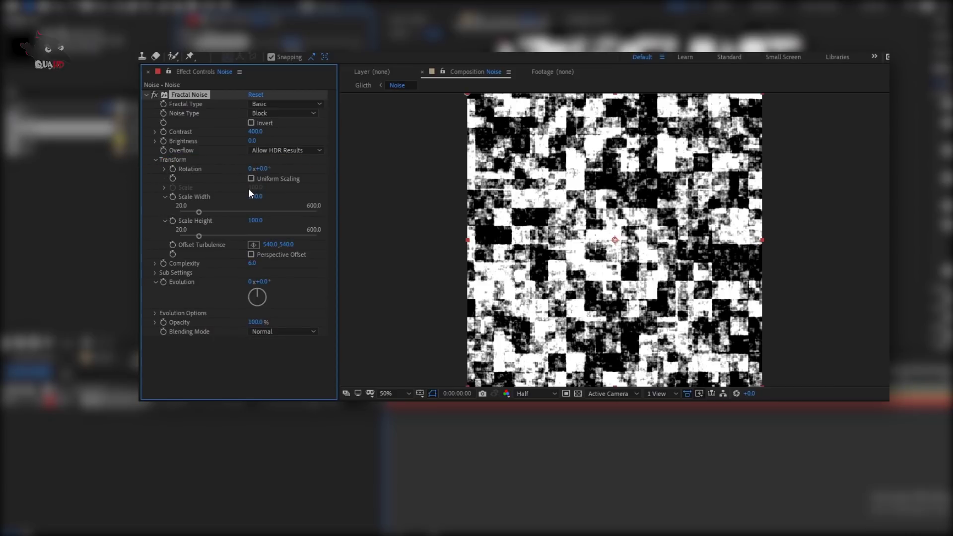
{"action": "left_click_drag", "start_coordinate": [231, 212], "coordinate": [331, 215]}
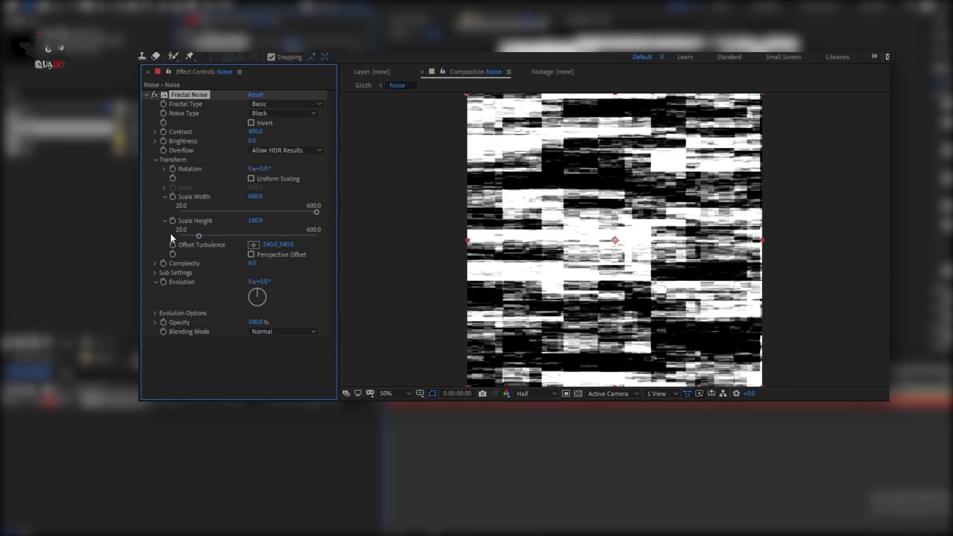
{"action": "left_click_drag", "start_coordinate": [197, 235], "coordinate": [186, 240]}
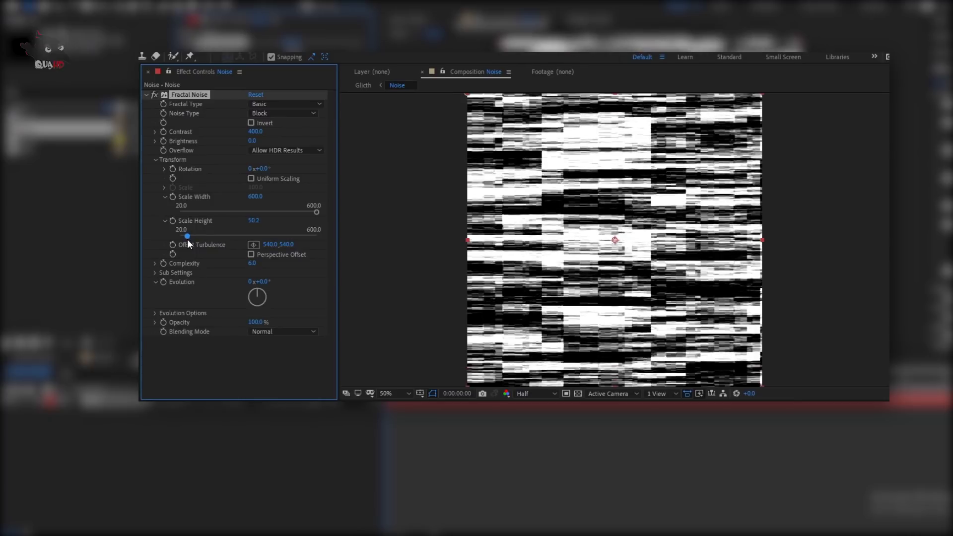
{"action": "left_click", "coordinate": [254, 220]}
{"action": "type", "text": "50"}
{"action": "key", "text": "Return"}
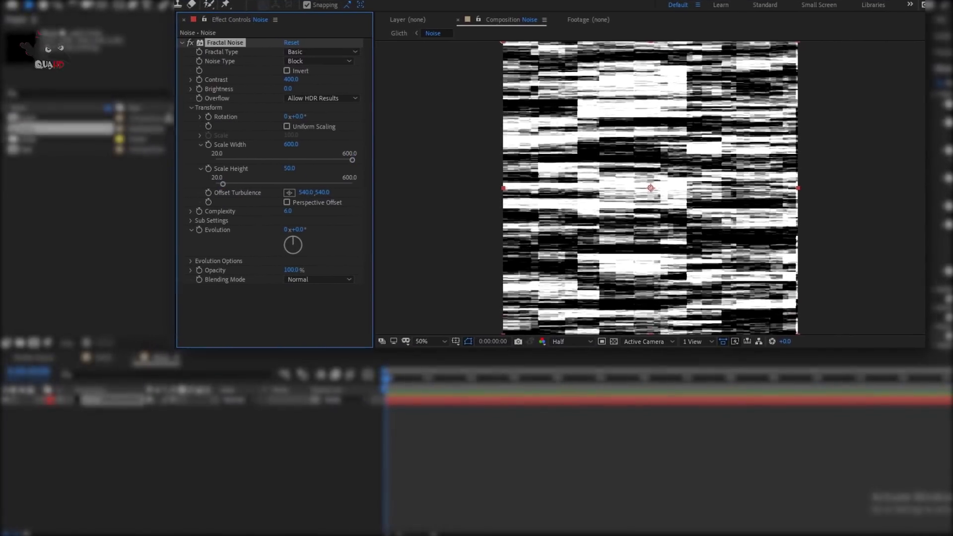
- Add the expression time*500 to the Fractal Noise Evolution property
{"action": "left_click", "coordinate": [200, 232], "text": "alt"}
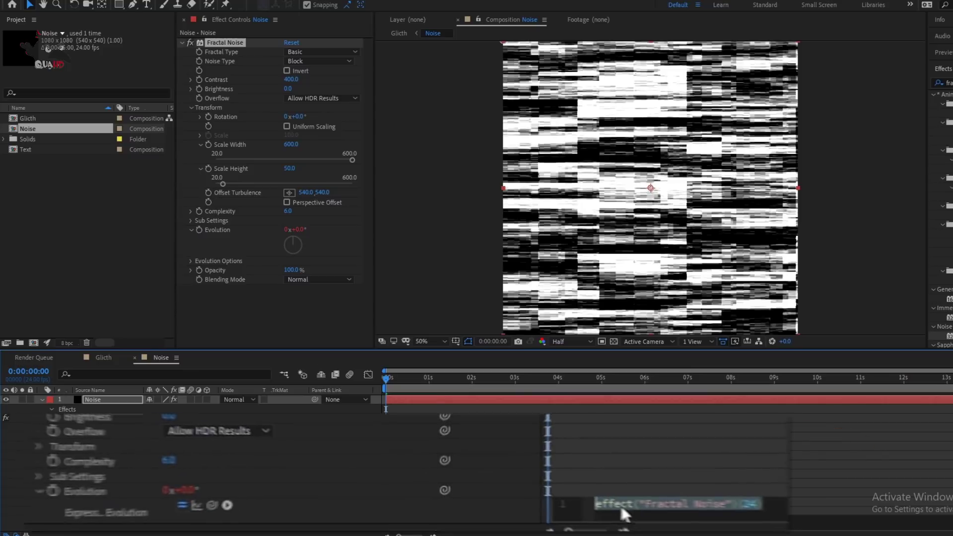
{"action": "type", "text": "time"}
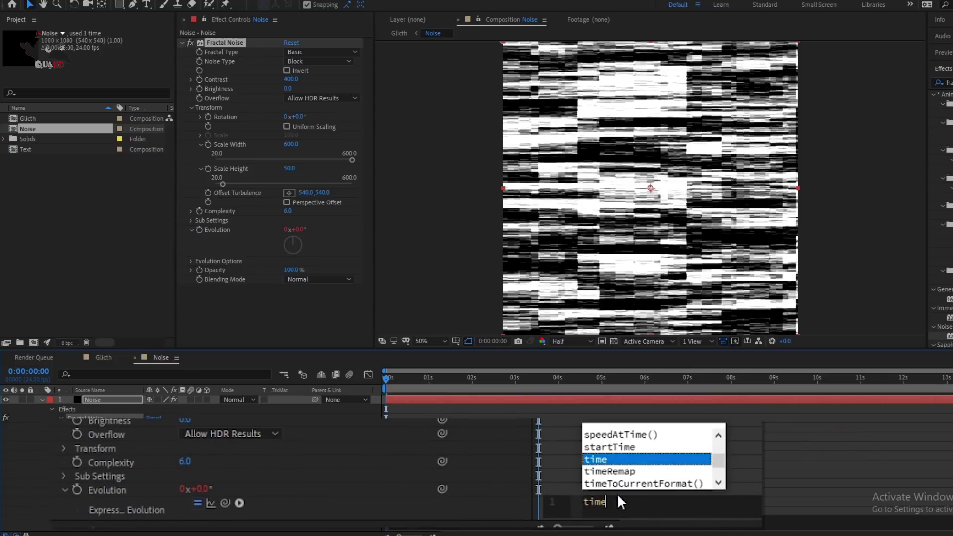
{"action": "key", "text": "Return"}
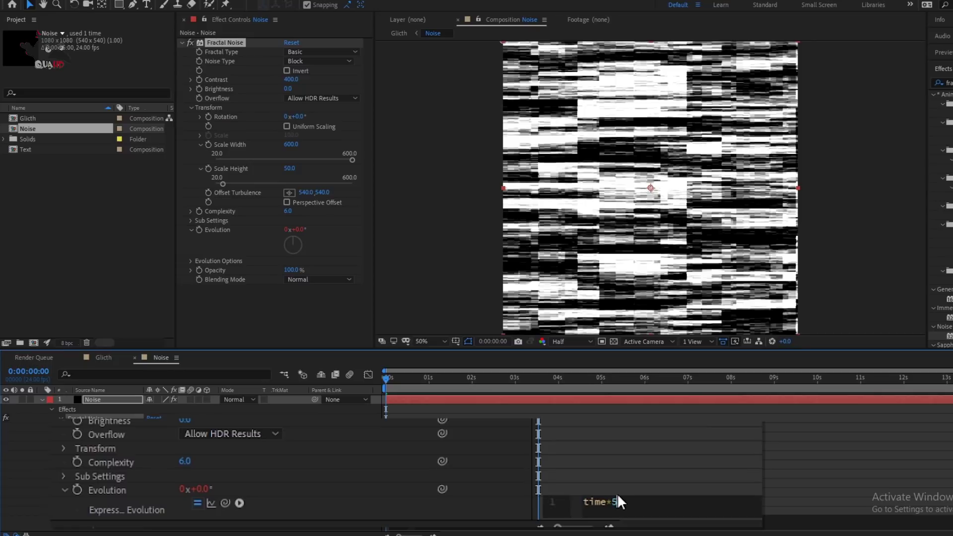
{"action": "type", "text": "00"}
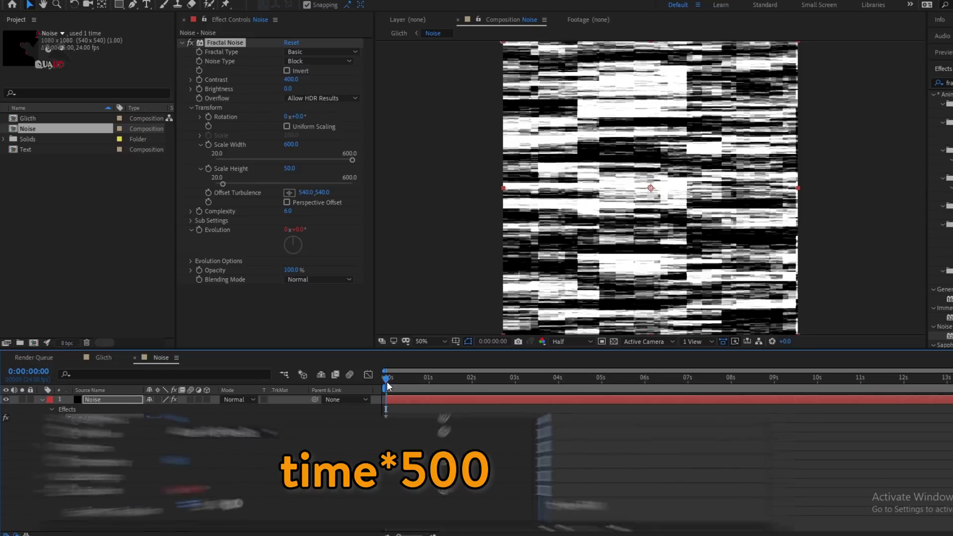
{"action": "key", "text": "space"}
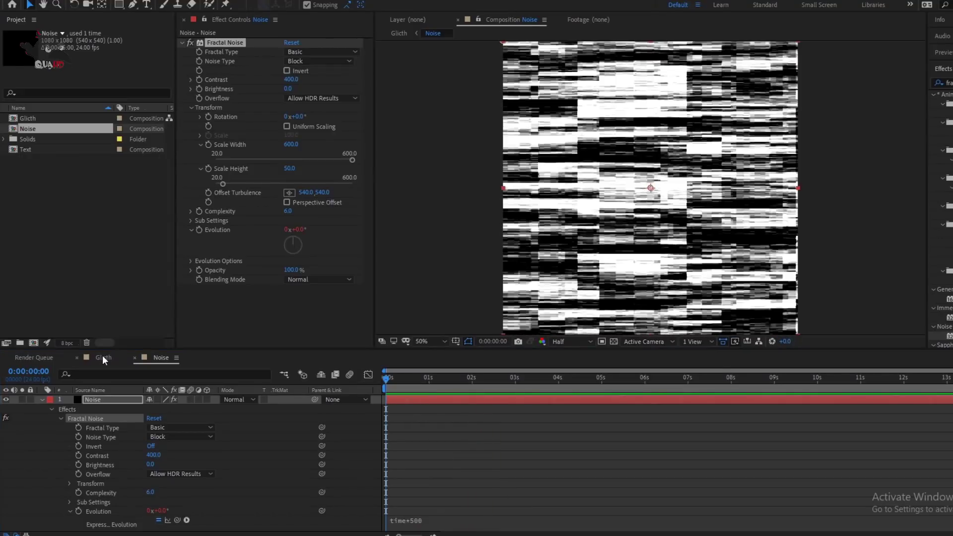
- In the Glitch comp, hide Noise and apply Displacement Map to Text using the Noise layer
{"action": "left_click", "coordinate": [102, 358]}
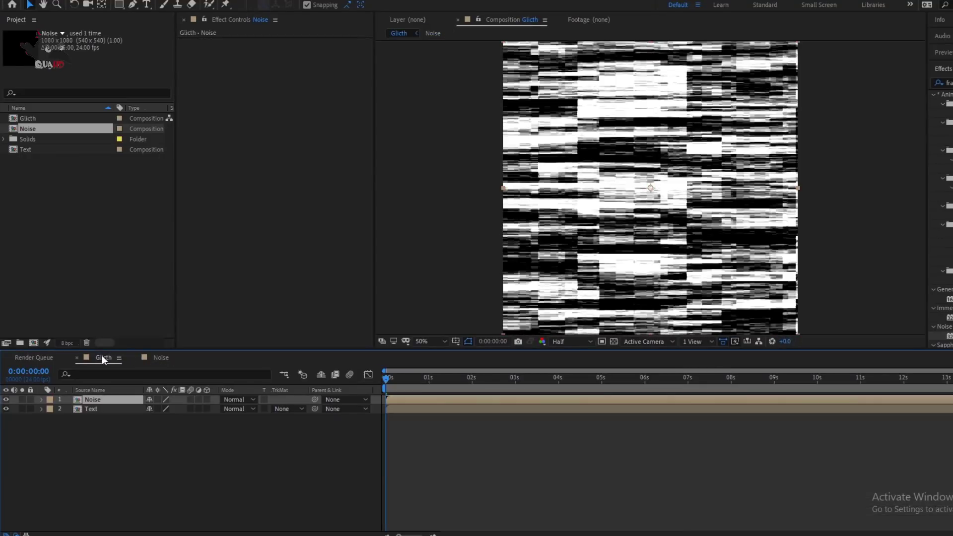
{"action": "left_click", "coordinate": [6, 399]}
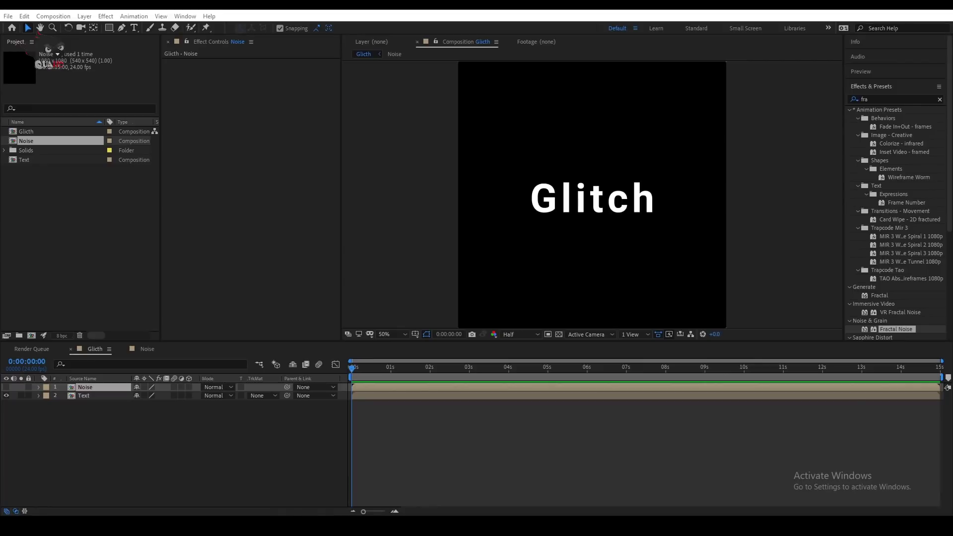
{"action": "left_click", "coordinate": [898, 95]}
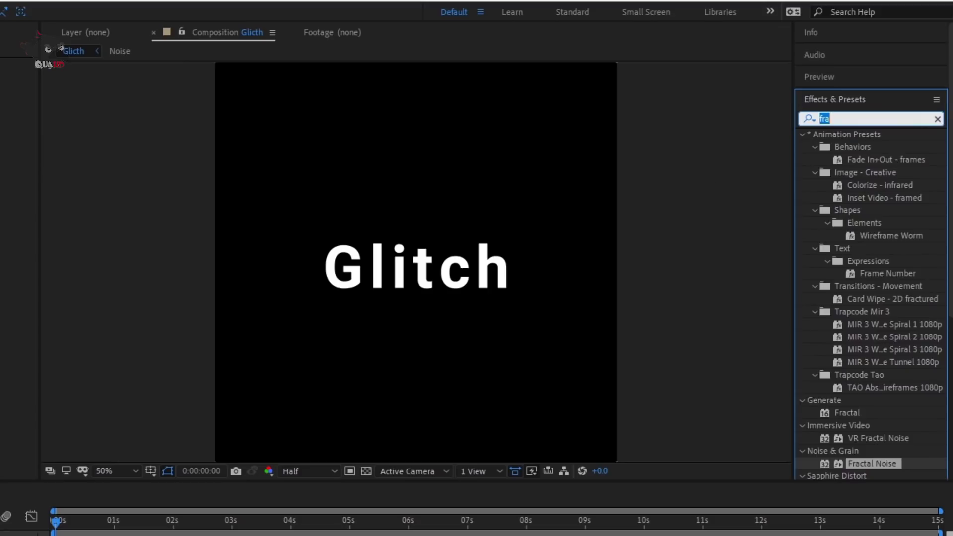
{"action": "type", "text": "di"}
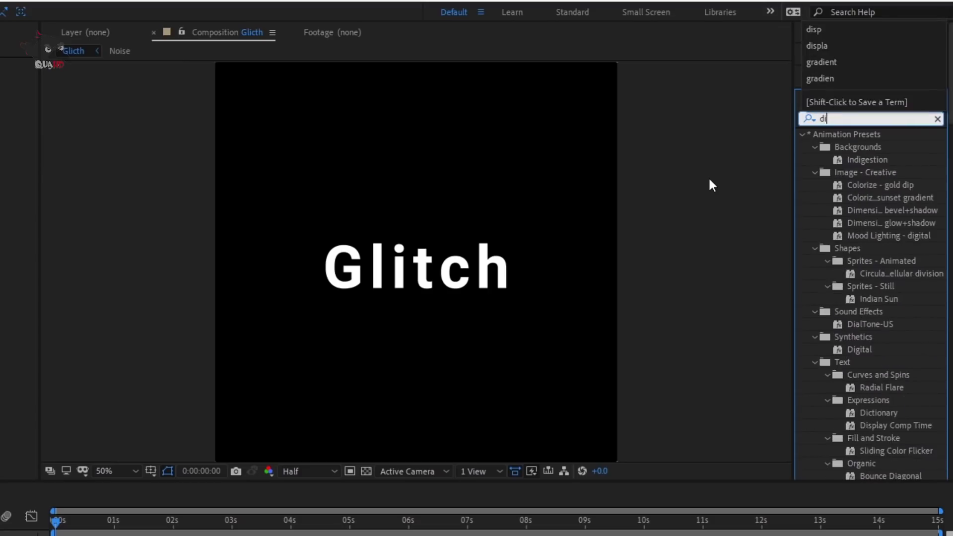
{"action": "type", "text": "spl"}
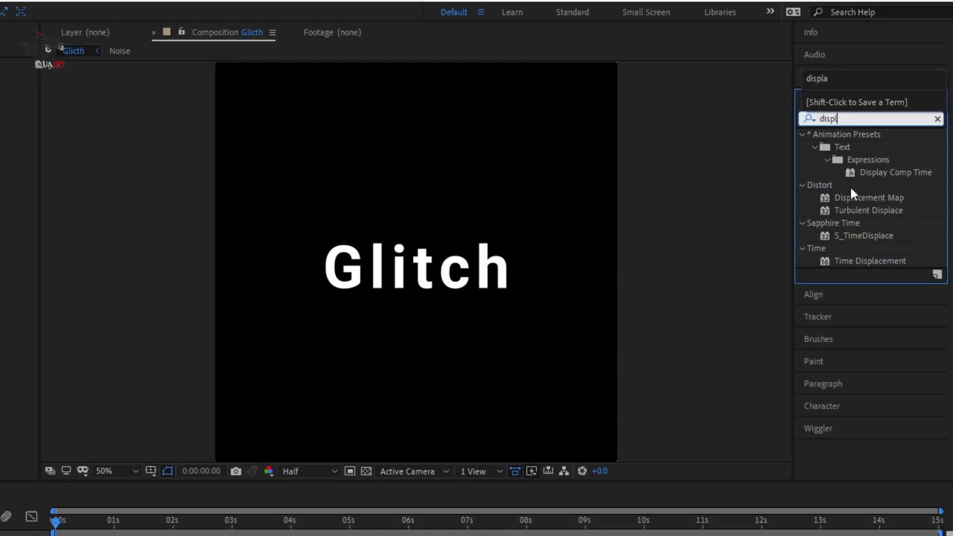
{"action": "left_click_drag", "start_coordinate": [872, 197], "coordinate": [0, 512]}
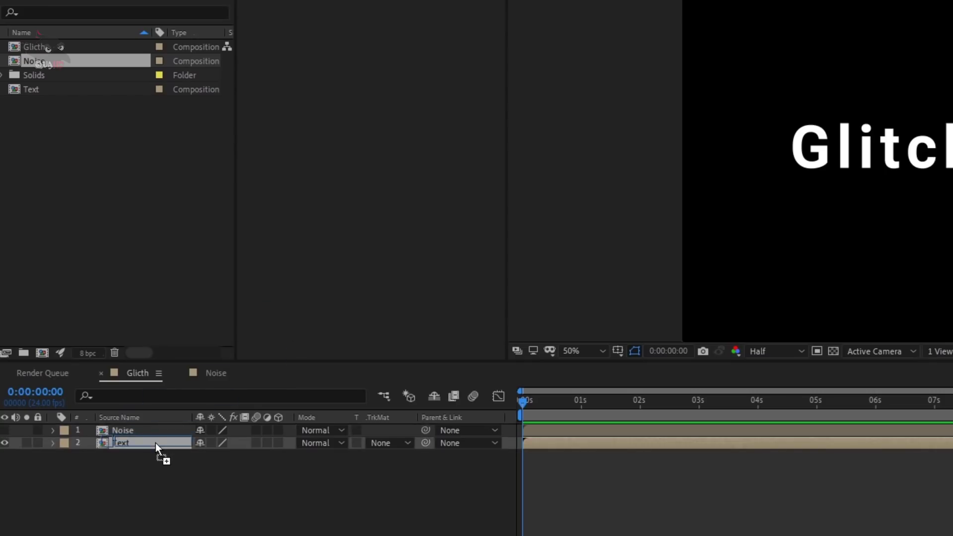
{"action": "left_click_drag", "start_coordinate": [206, 392], "coordinate": [156, 443]}
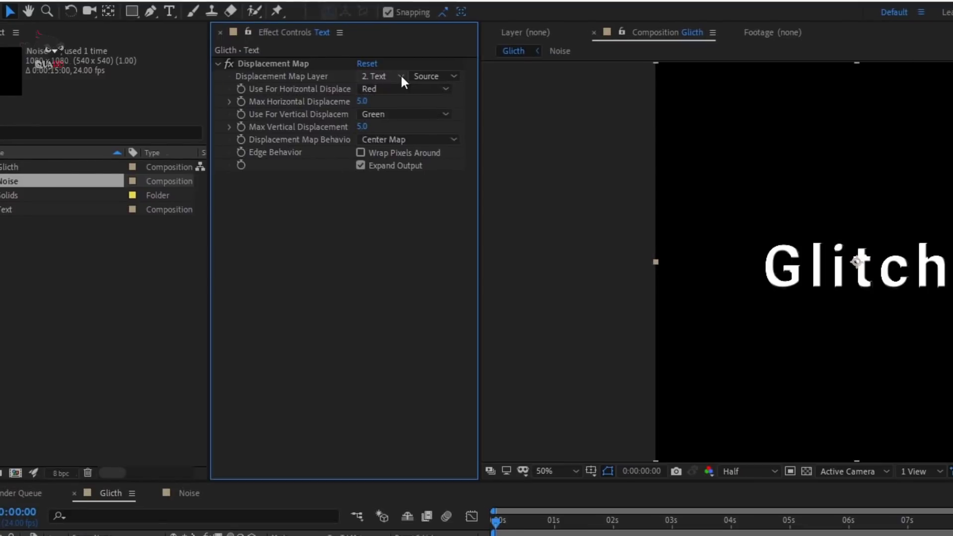
{"action": "left_click", "coordinate": [402, 78]}
{"action": "left_click", "coordinate": [398, 112]}
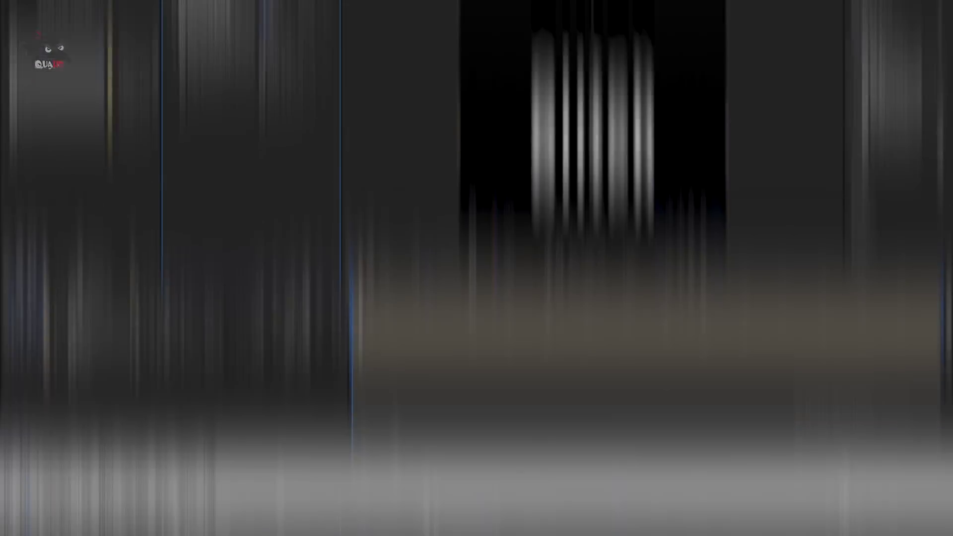
{"action": "key", "text": "space"}
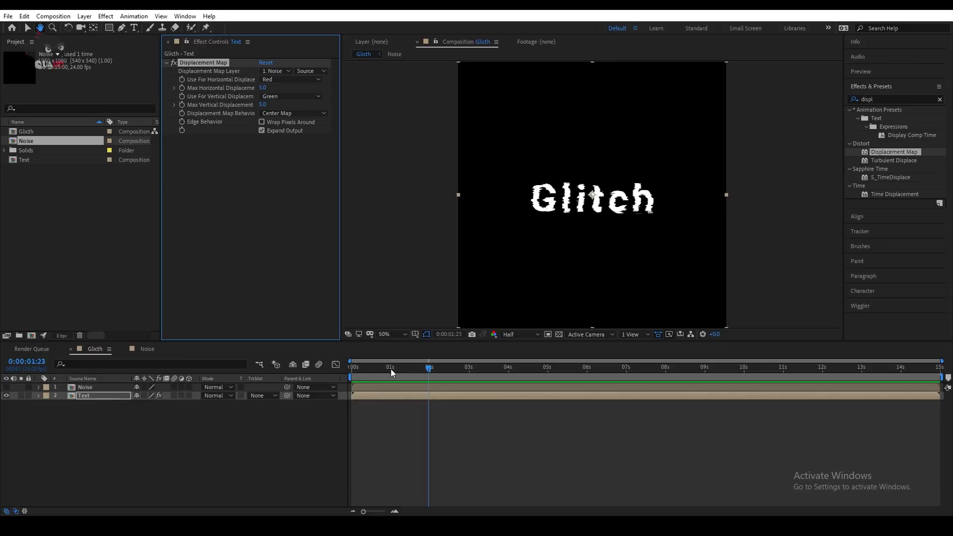
{"action": "key", "text": "space"}
- Keyframe Max Horizontal Displacement at 80 and Max Vertical at 10, then move to 1 second
{"action": "left_click", "coordinate": [182, 87]}
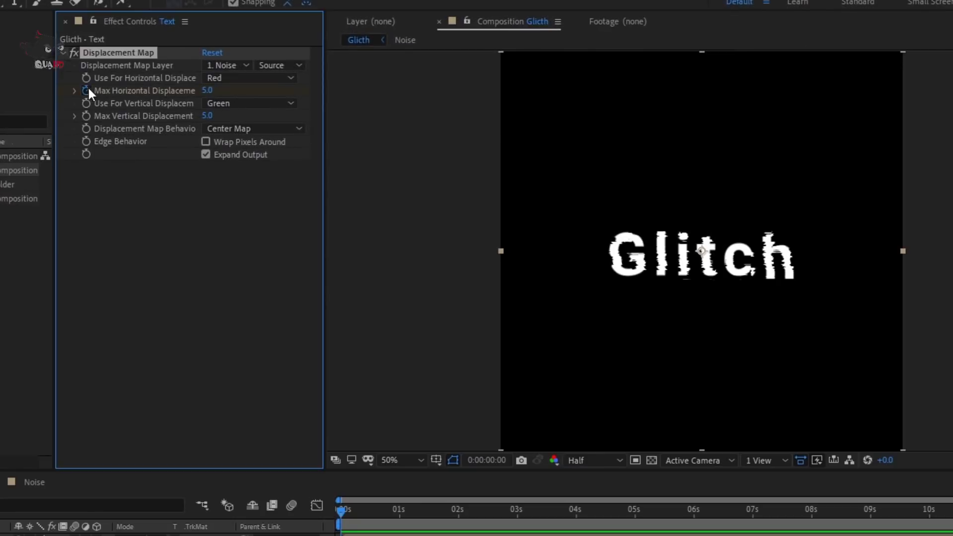
{"action": "left_click", "coordinate": [182, 104]}
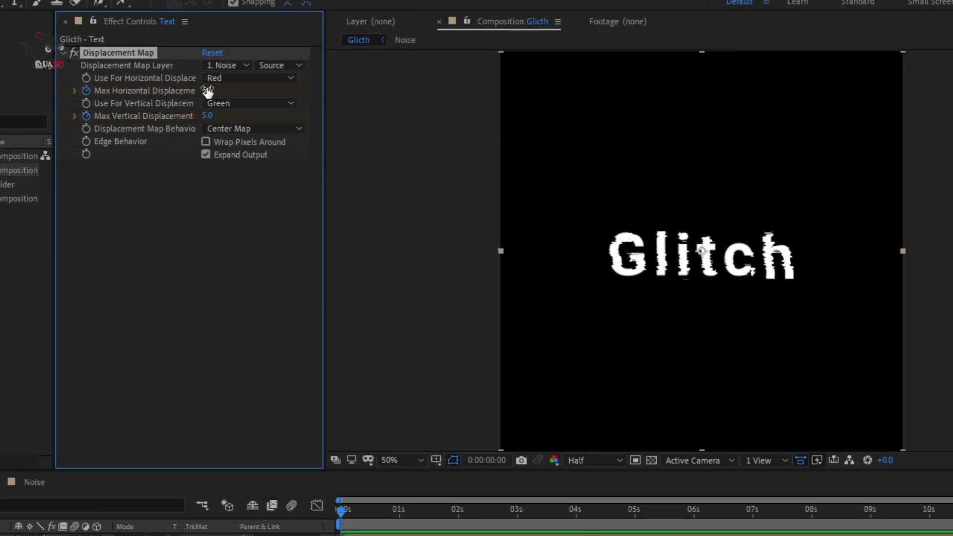
{"action": "left_click_drag", "start_coordinate": [207, 92], "coordinate": [273, 100]}
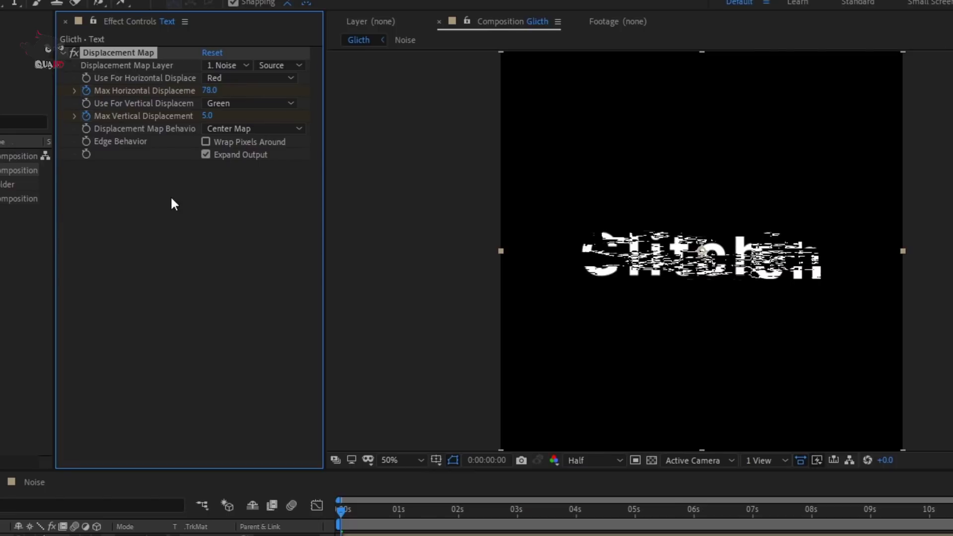
{"action": "type", "text": "80"}
{"action": "key", "text": "Return"}
{"action": "left_click_drag", "start_coordinate": [207, 116], "coordinate": [212, 115]}
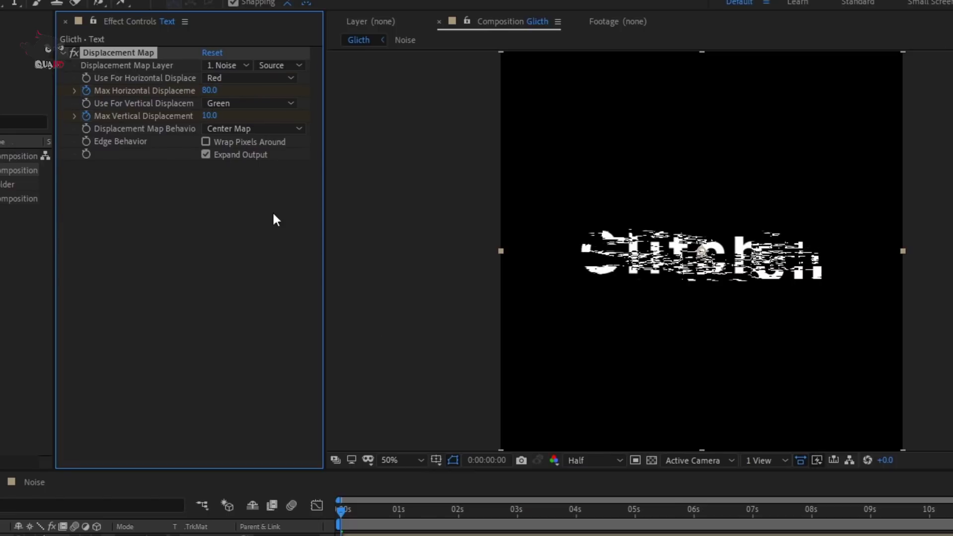
{"action": "left_click_drag", "start_coordinate": [340, 511], "coordinate": [398, 514]}
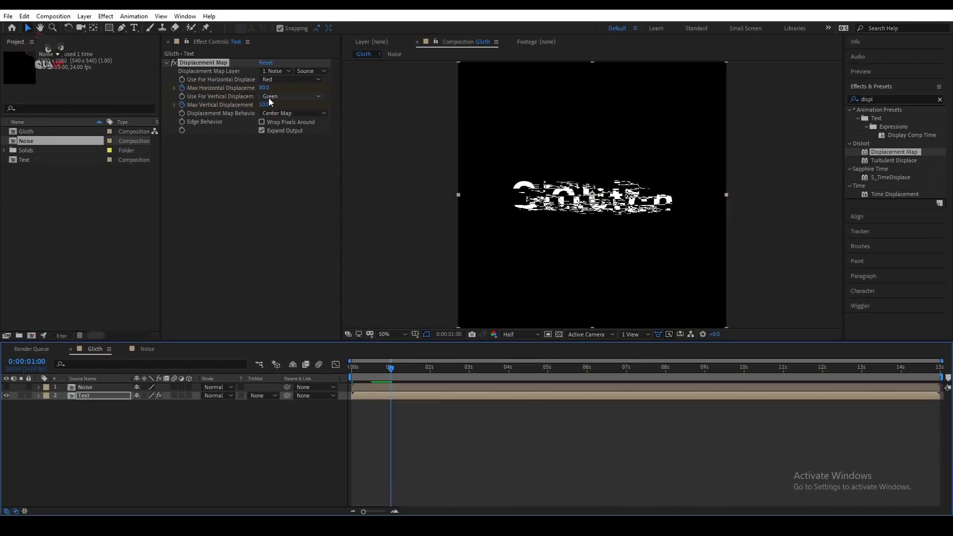
- Set both Max Displacement values to 0 at the 1-second mark
{"action": "left_click", "coordinate": [268, 88]}
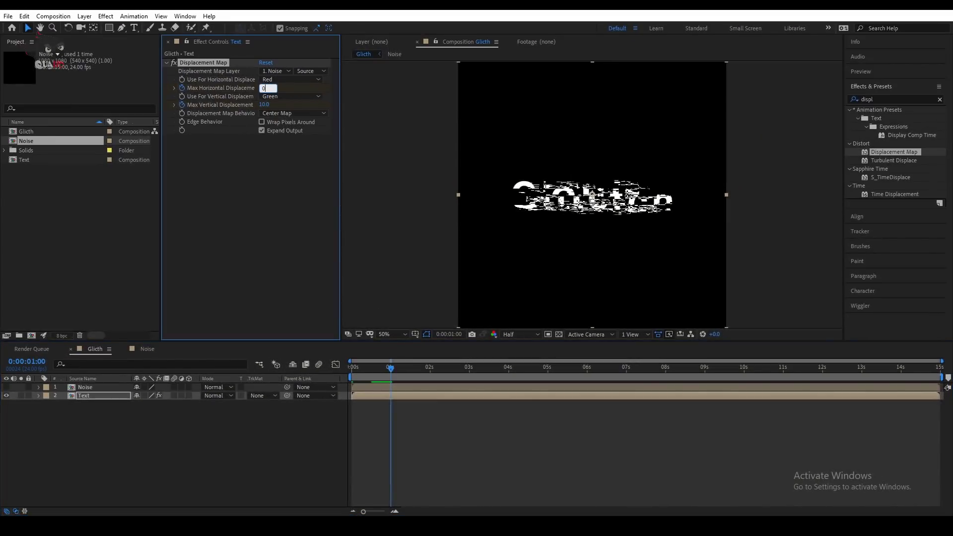
{"action": "left_click", "coordinate": [265, 105]}
{"action": "key", "text": "Return"}
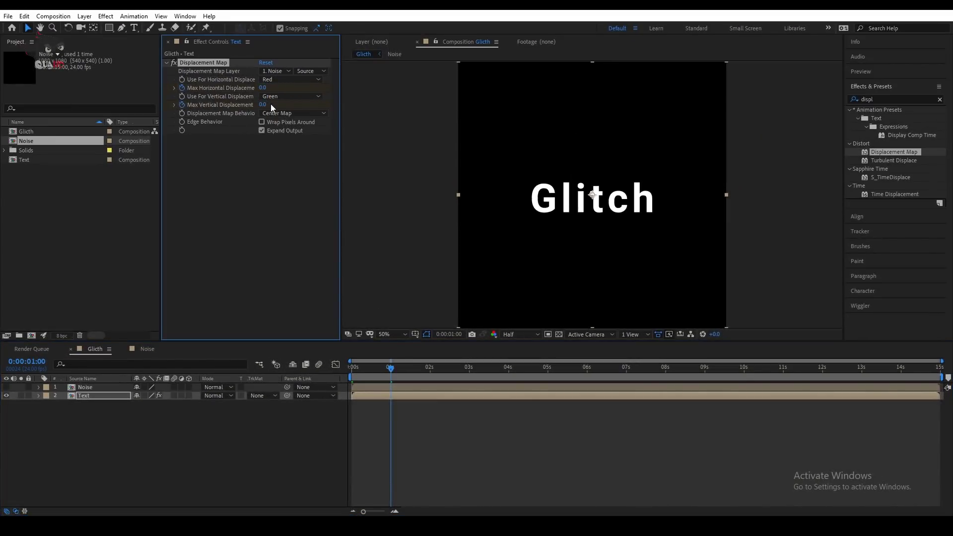
{"action": "left_click_drag", "start_coordinate": [391, 368], "coordinate": [375, 368]}
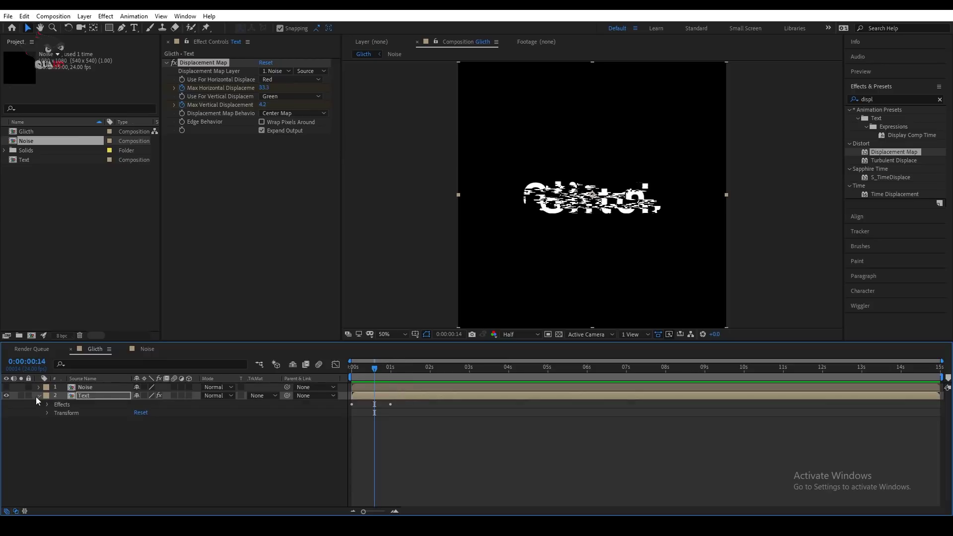
- At frame 17, keyframe Max Horizontal -60 and Max Vertical 25.9
{"action": "left_click", "coordinate": [46, 404]}
{"action": "left_click", "coordinate": [57, 413]}
{"action": "left_click_drag", "start_coordinate": [365, 367], "coordinate": [379, 377]}
{"action": "left_click", "coordinate": [13, 438]}
{"action": "left_click", "coordinate": [264, 87]}
{"action": "type", "text": "-6"}
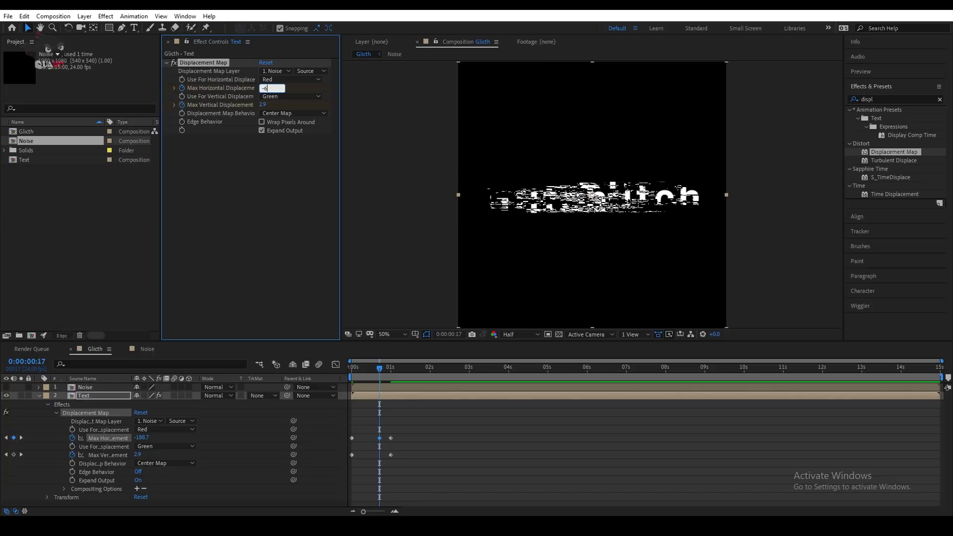
{"action": "type", "text": "0"}
{"action": "key", "text": "Return"}
{"action": "left_click_drag", "start_coordinate": [262, 105], "coordinate": [277, 105]}
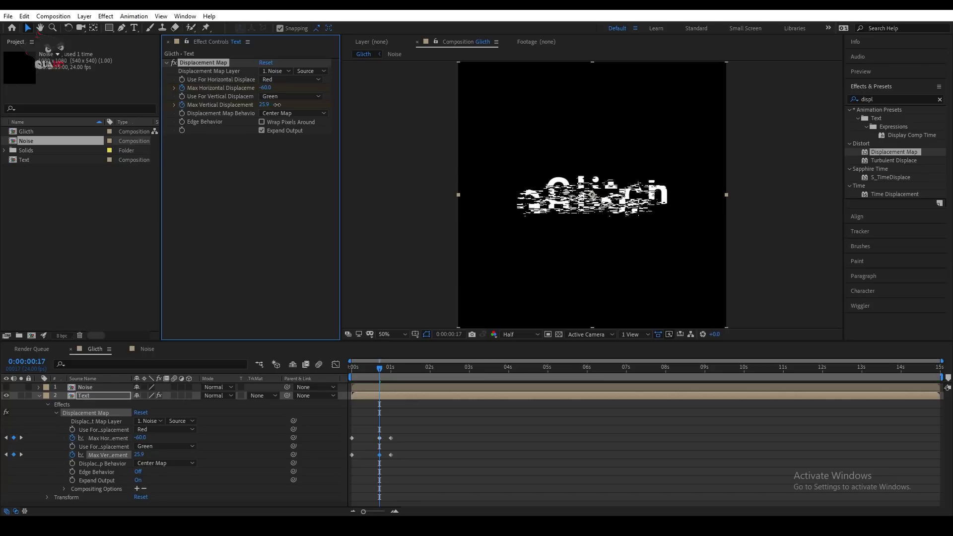
- Shift the later displacement keyframes earlier and preview the glitch burst
{"action": "key", "text": "Home"}
{"action": "mouse_move", "coordinate": [415, 425]}
{"action": "left_mouse_down"}
{"action": "mouse_move", "coordinate": [370, 467]}
{"action": "mouse_move", "coordinate": [363, 455]}
{"action": "left_mouse_up"}
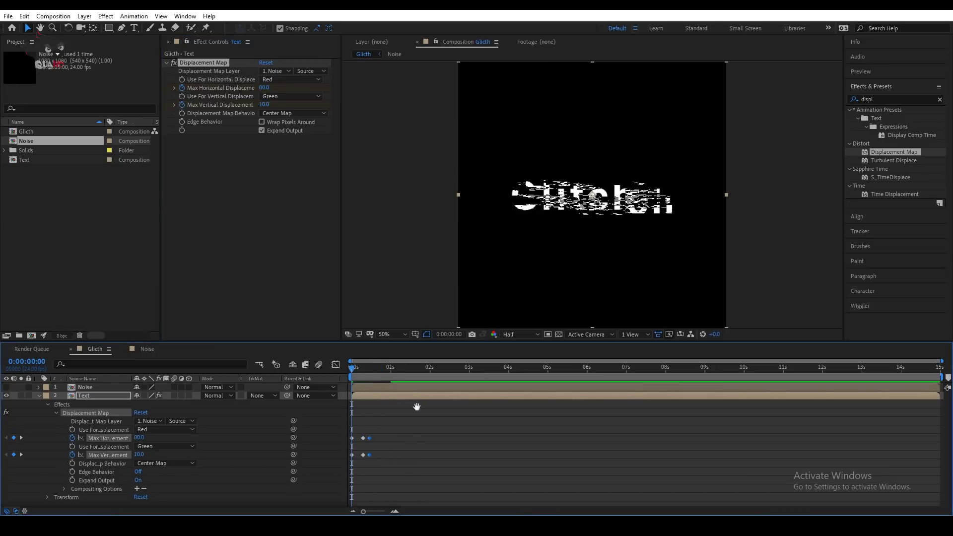
{"action": "key", "text": "space"}
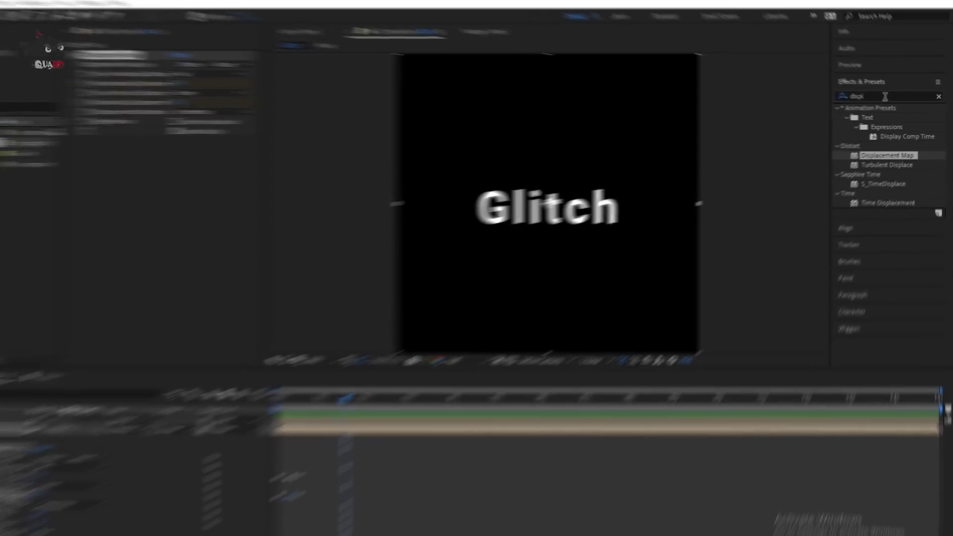
{"action": "left_click", "coordinate": [891, 99]}
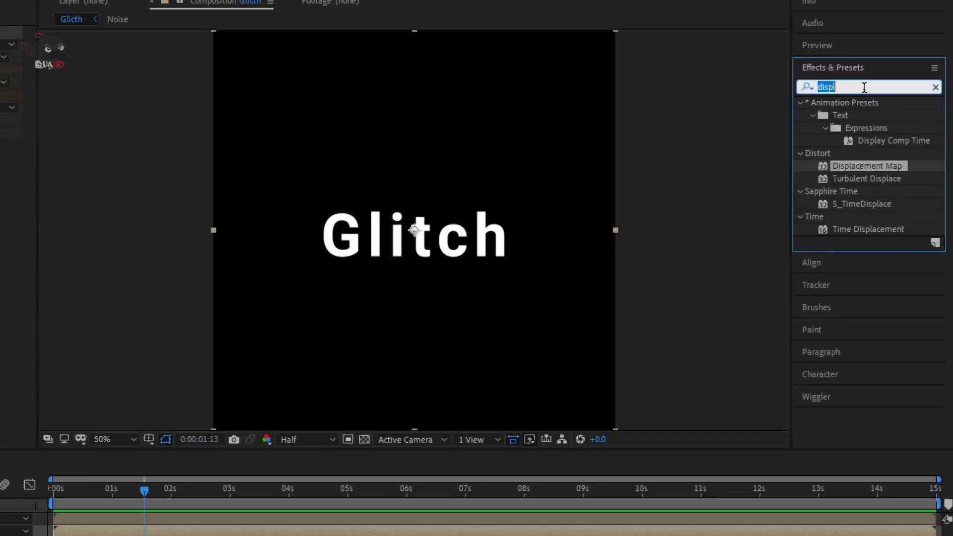
- Apply CC Ball Action to the Text layer with Grid Spacing 1 and Ball Size 50
{"action": "type", "text": "cc ba"}
{"action": "left_click", "coordinate": [872, 115]}
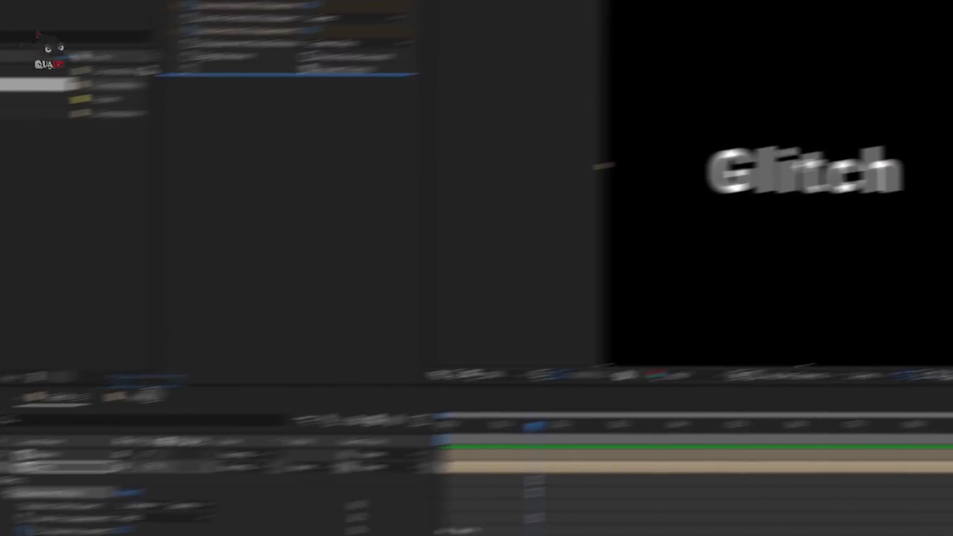
{"action": "left_click_drag", "start_coordinate": [871, 114], "coordinate": [150, 451]}
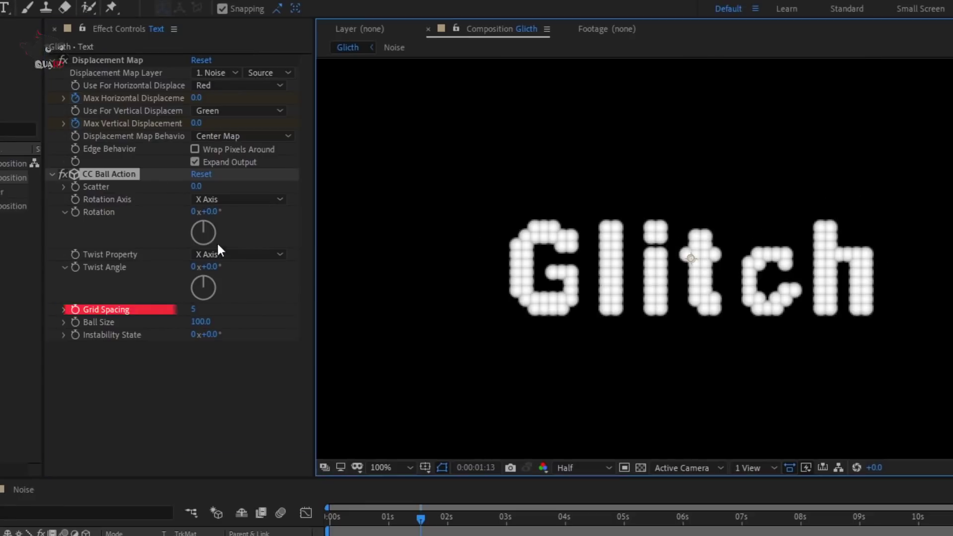
{"action": "left_click", "coordinate": [193, 310]}
{"action": "type", "text": "1"}
{"action": "key", "text": "Return"}
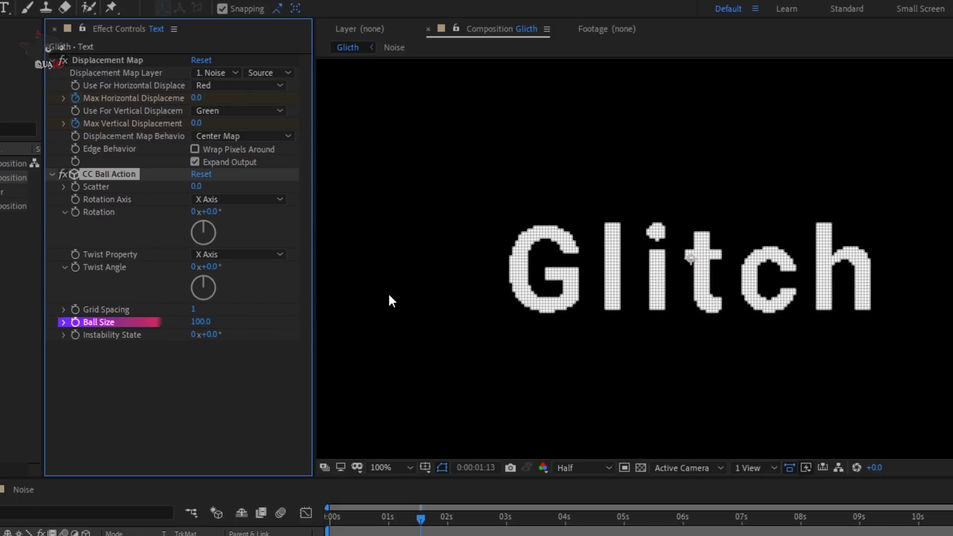
{"action": "left_click", "coordinate": [200, 321]}
{"action": "type", "text": "50"}
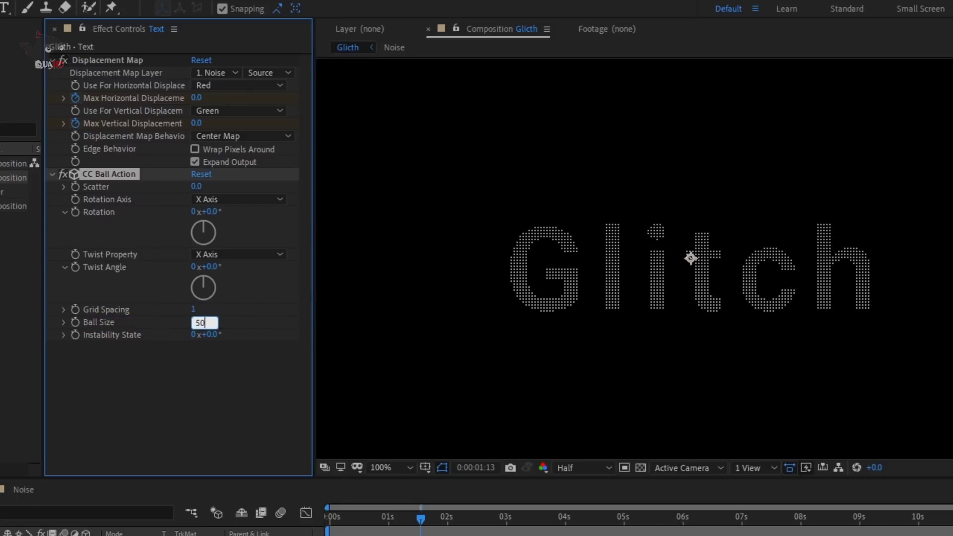
{"action": "key", "text": "Return"}
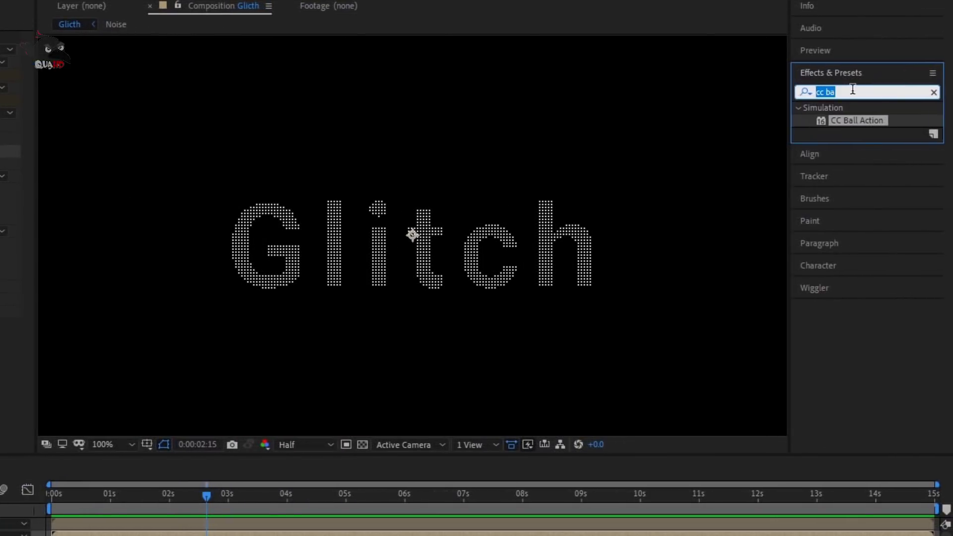
- Apply Posterize Time to the Text layer at a 12 fps frame rate
{"action": "type", "text": "post"}
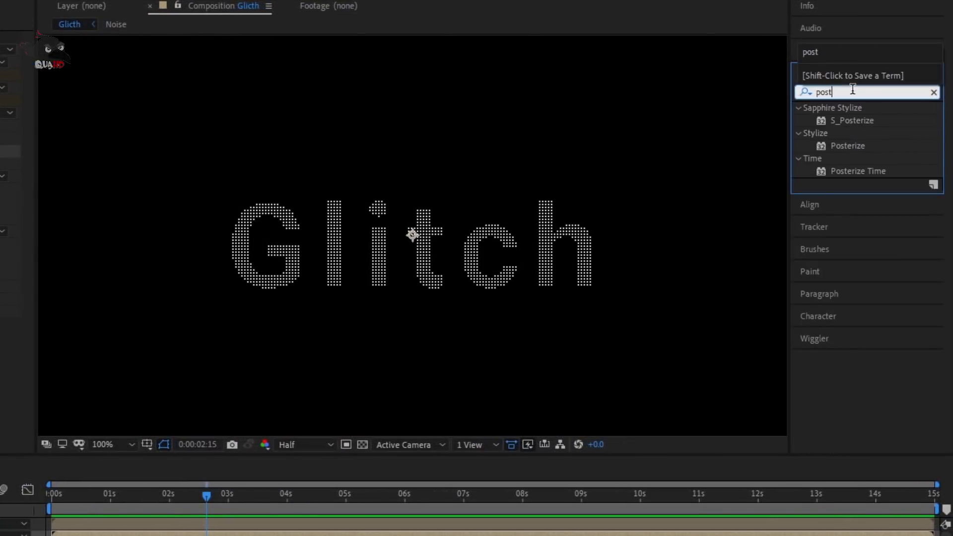
{"action": "left_click_drag", "start_coordinate": [858, 171], "coordinate": [136, 363]}
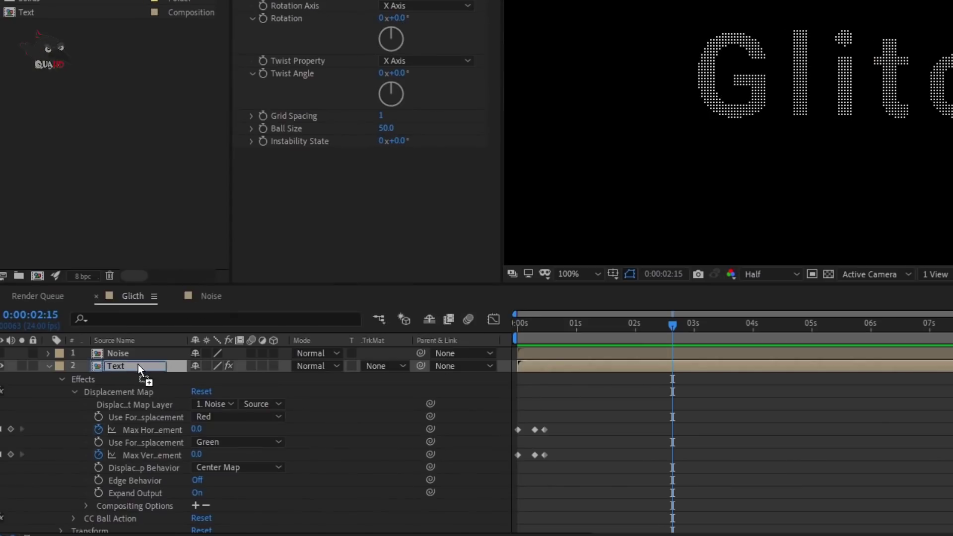
{"action": "key", "text": "space"}
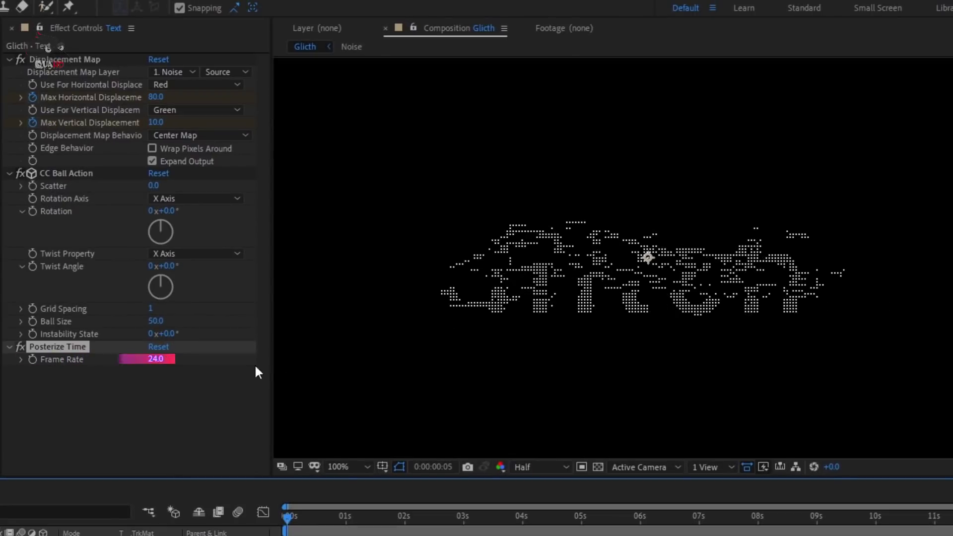
{"action": "left_click", "coordinate": [155, 361]}
{"action": "type", "text": "12"}
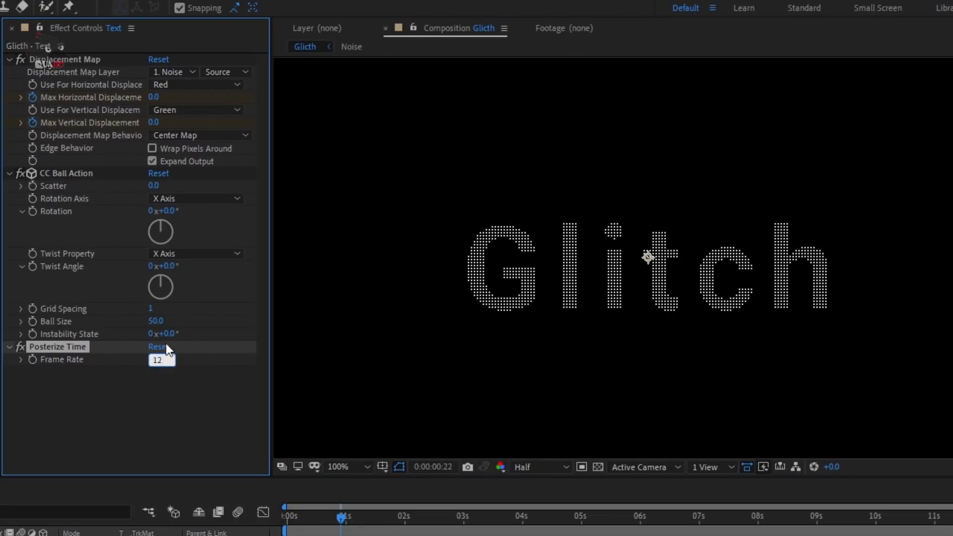
{"action": "left_click_drag", "start_coordinate": [341, 530], "coordinate": [351, 528]}
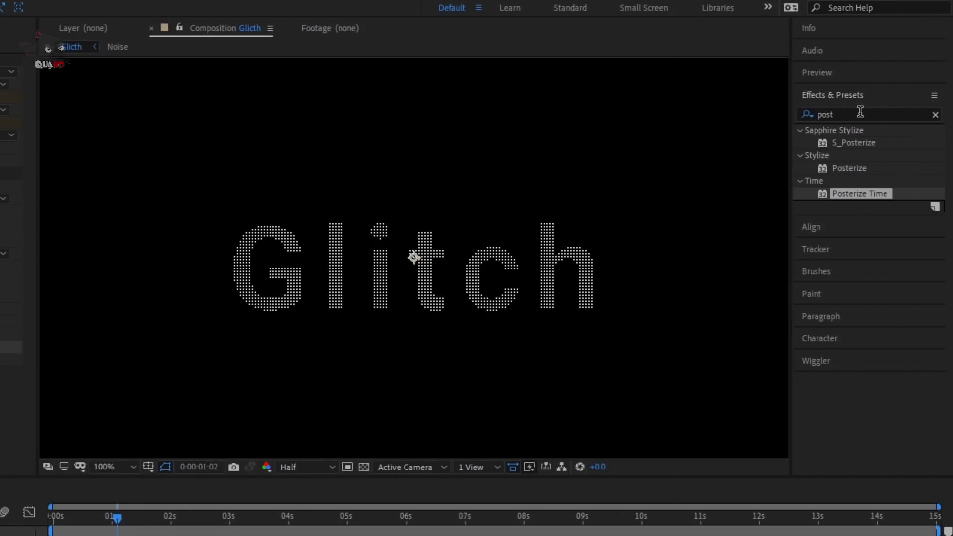
- Apply Glow to the Text layer with a 20% threshold and preview it
{"action": "double_click", "coordinate": [857, 114]}
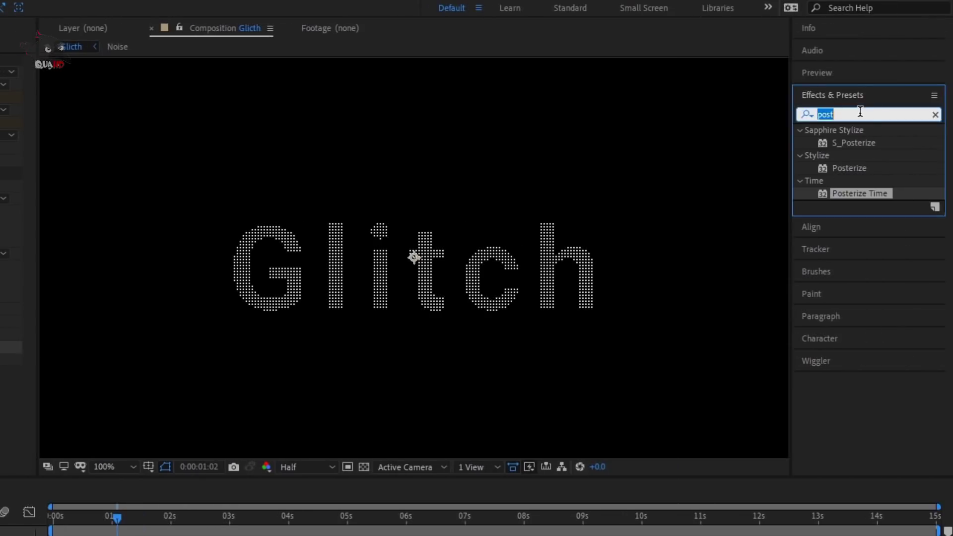
{"action": "type", "text": "glow"}
{"action": "mouse_move", "coordinate": [855, 396]}
{"action": "left_mouse_down"}
{"action": "mouse_move", "coordinate": [137, 377]}
{"action": "mouse_move", "coordinate": [55, 388]}
{"action": "left_mouse_up"}
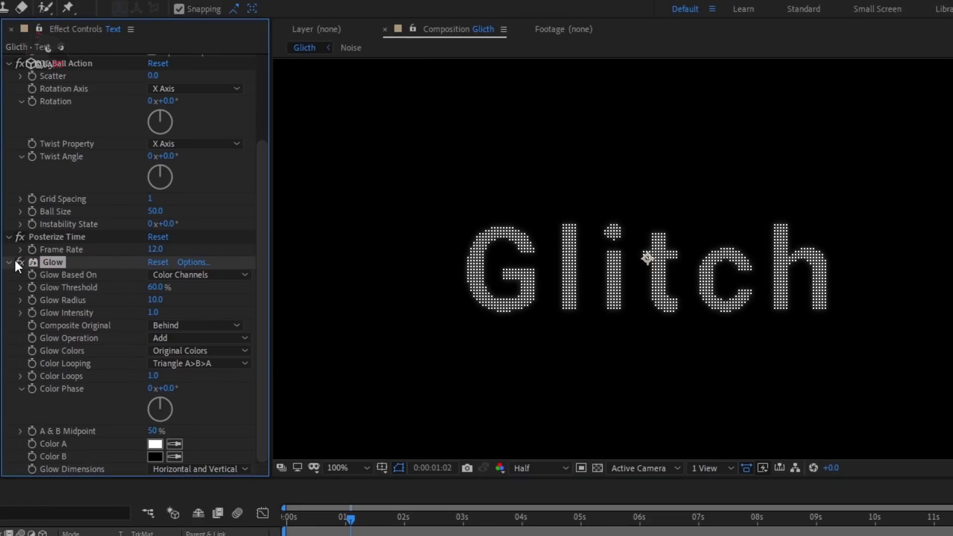
{"action": "left_click", "coordinate": [155, 287]}
{"action": "type", "text": "2"}
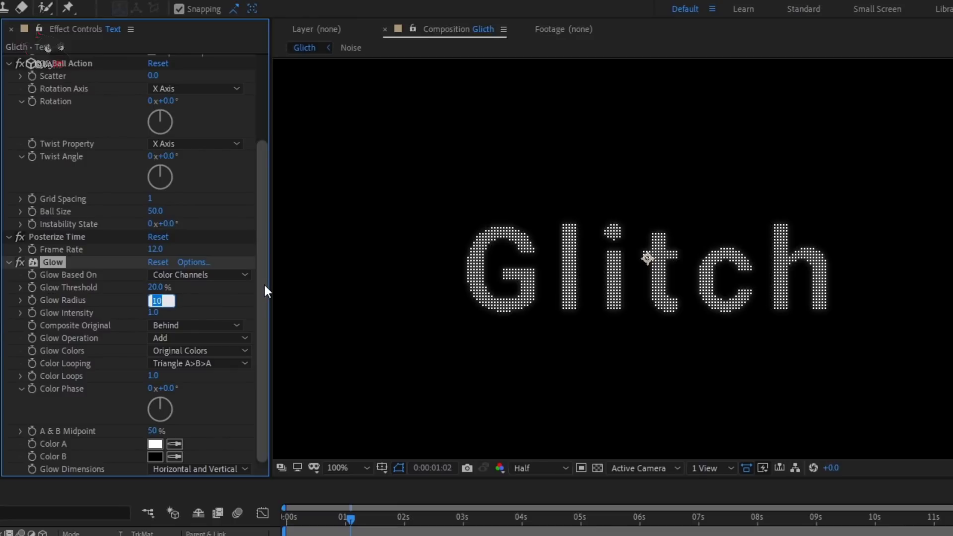
{"action": "key", "text": "Return"}
{"action": "key", "text": "Home"}
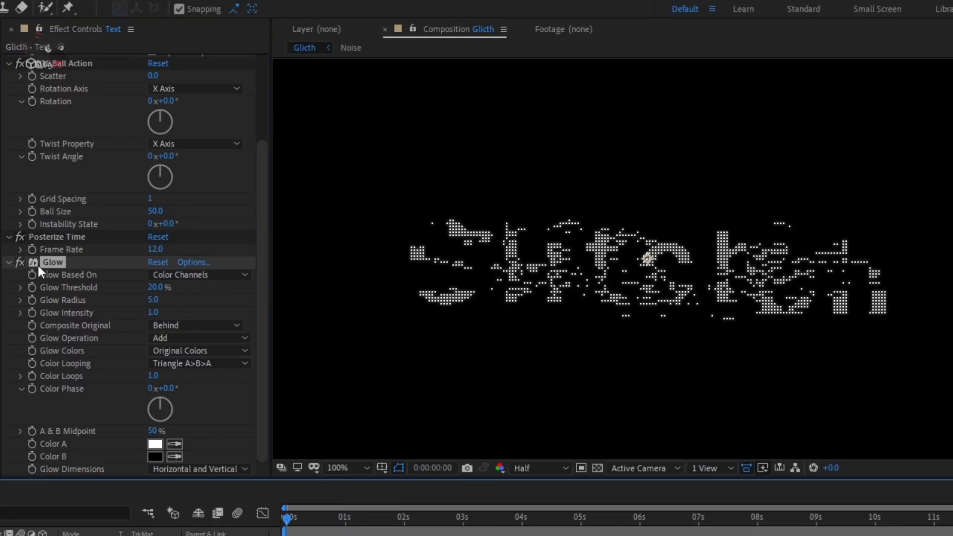
{"action": "key", "text": "space"}
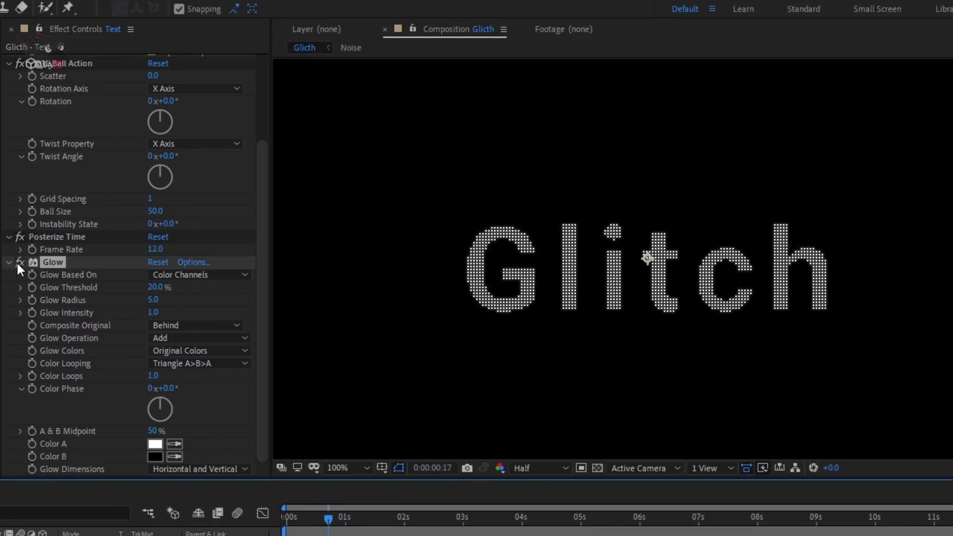
- Duplicate the glow as Glow 2 with Radius 10 and Intensity 0.3
{"action": "left_click", "coordinate": [16, 261]}
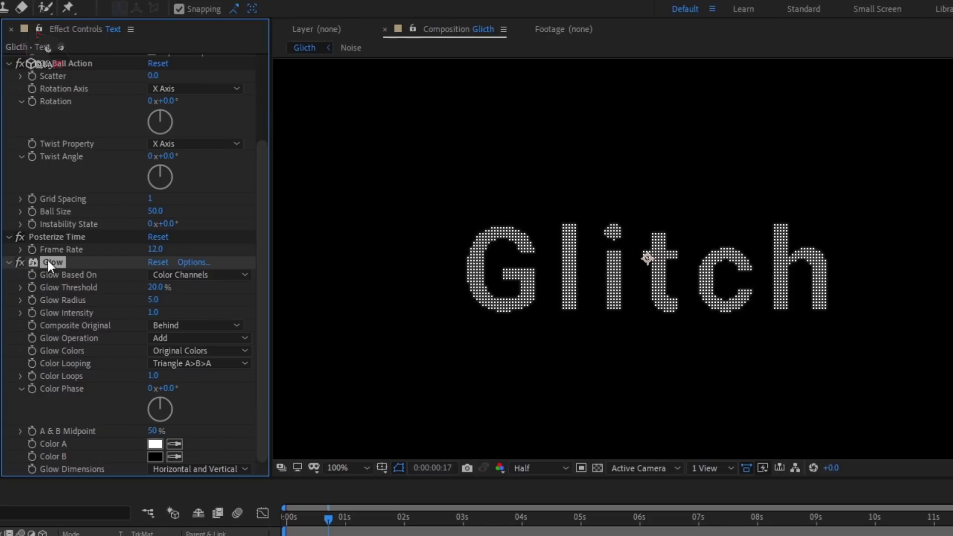
{"action": "key", "text": "ctrl+d"}
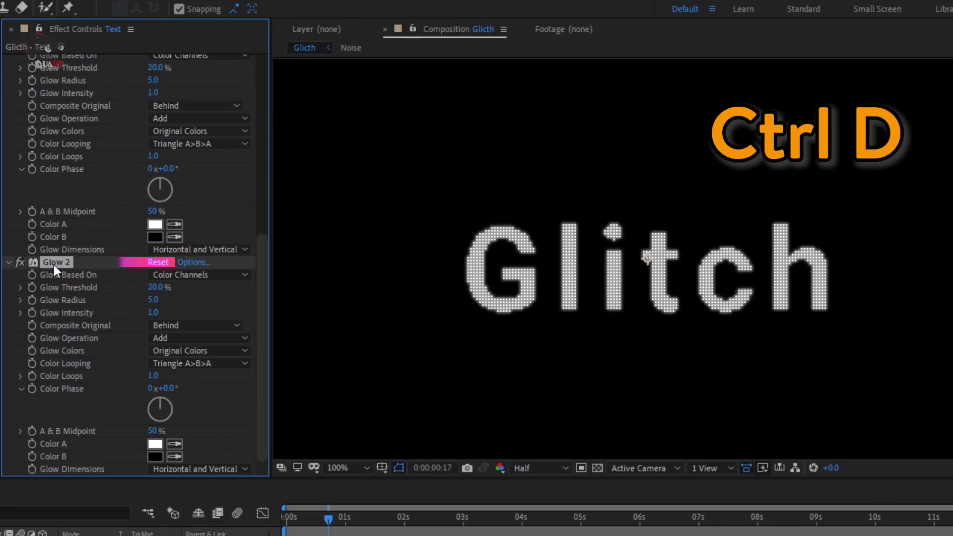
{"action": "left_click", "coordinate": [153, 299]}
{"action": "type", "text": "10"}
{"action": "left_click", "coordinate": [156, 312]}
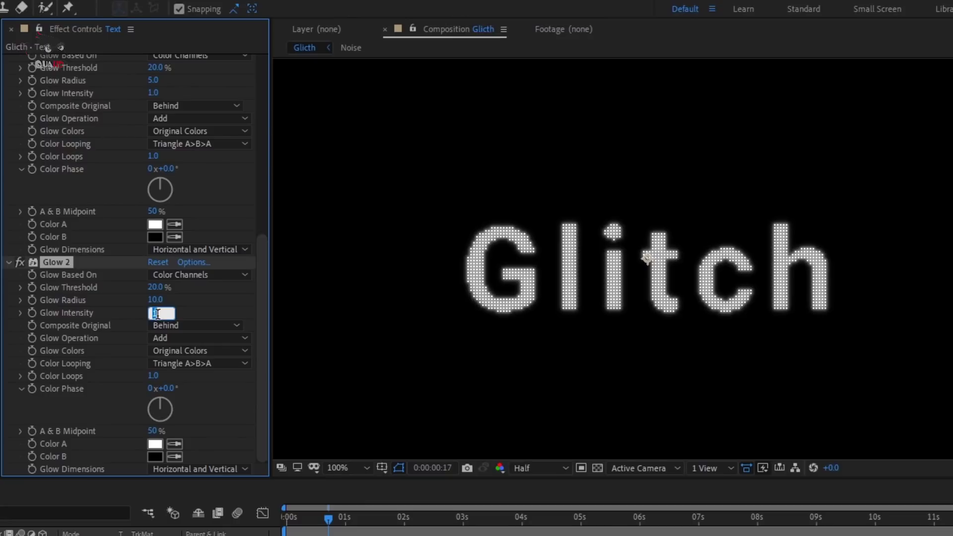
{"action": "type", "text": "0.3"}
{"action": "key", "text": "Return"}
- Add Glow 3 (Radius 20, Intensity 0.2) and Glow 4 (Radius 40, Intensity 0.1)
{"action": "key", "text": "ctrl+d"}
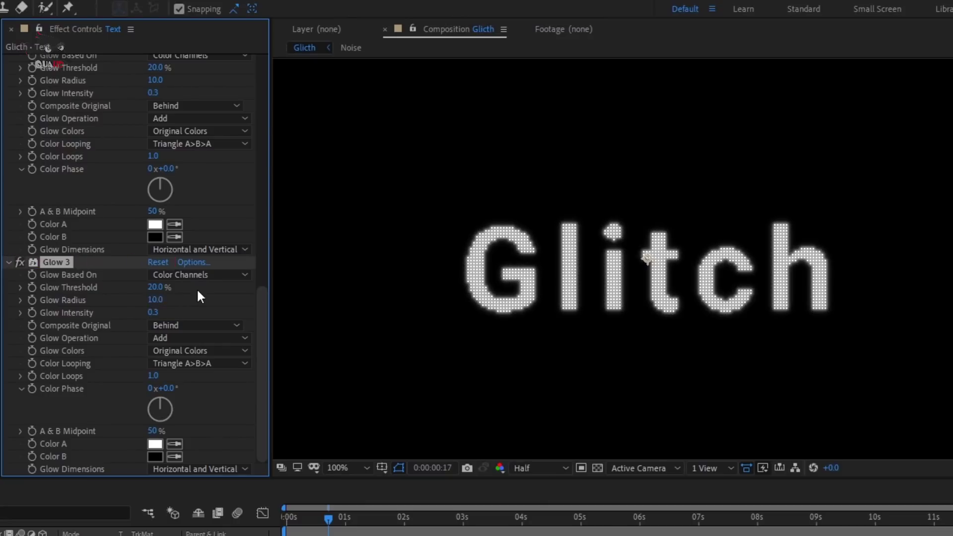
{"action": "type", "text": "20"}
{"action": "key", "text": "Tab"}
{"action": "type", "text": ".2"}
{"action": "key", "text": "Return"}
{"action": "key", "text": "ctrl+d"}
{"action": "left_click", "coordinate": [153, 299]}
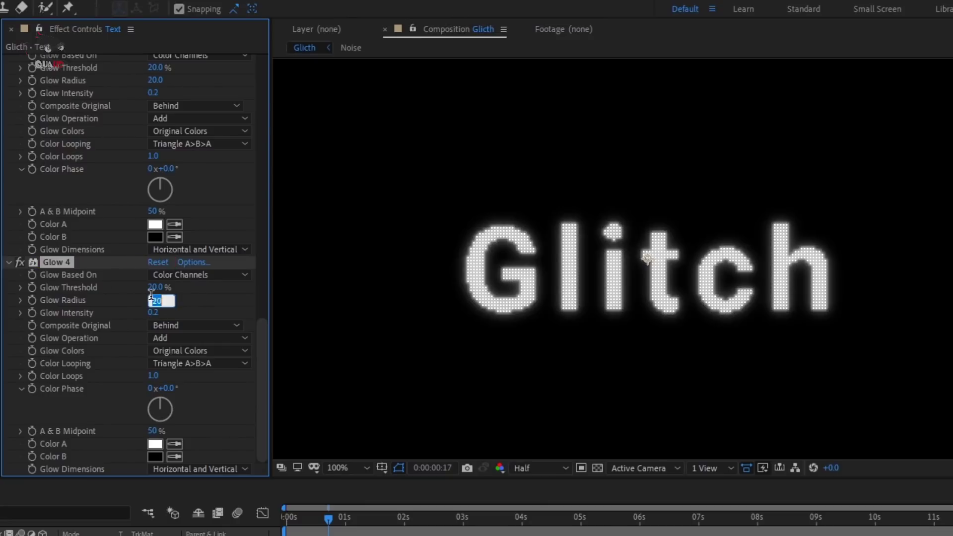
{"action": "key", "text": "Return"}
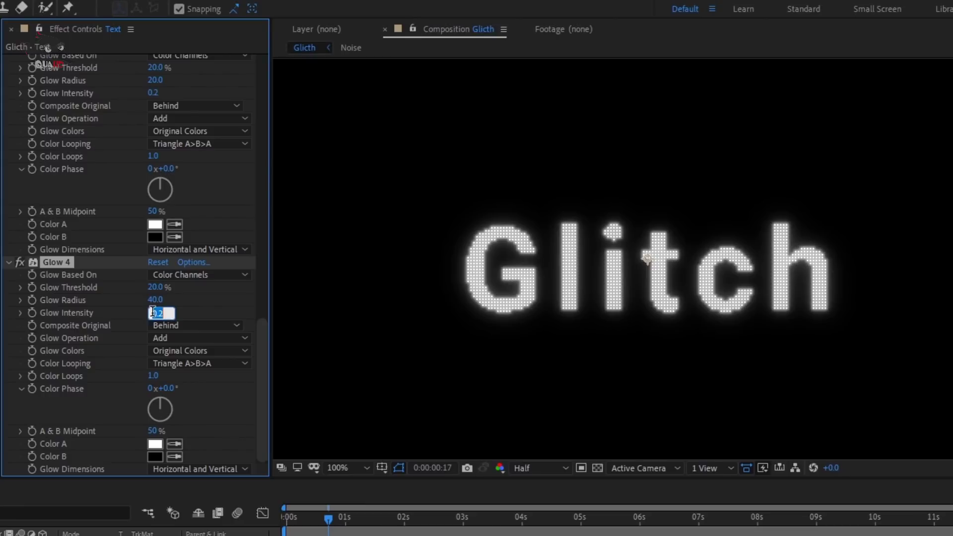
{"action": "type", "text": "0.1"}
{"action": "key", "text": "Return"}
- Collapse the effects, toggle the four glows off and on to compare, and preview
{"action": "left_click_drag", "start_coordinate": [262, 348], "coordinate": [266, 214]}
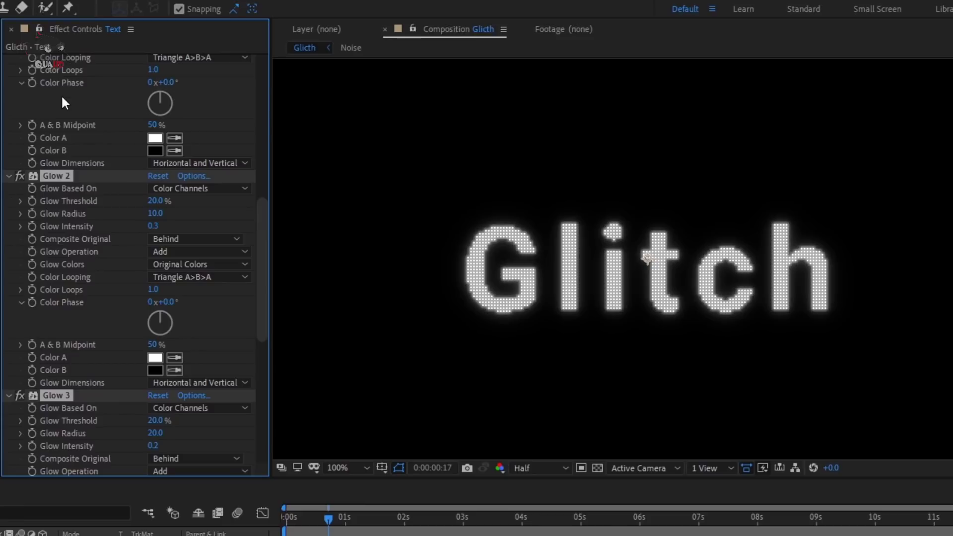
{"action": "left_click", "coordinate": [11, 173], "text": "ctrl"}
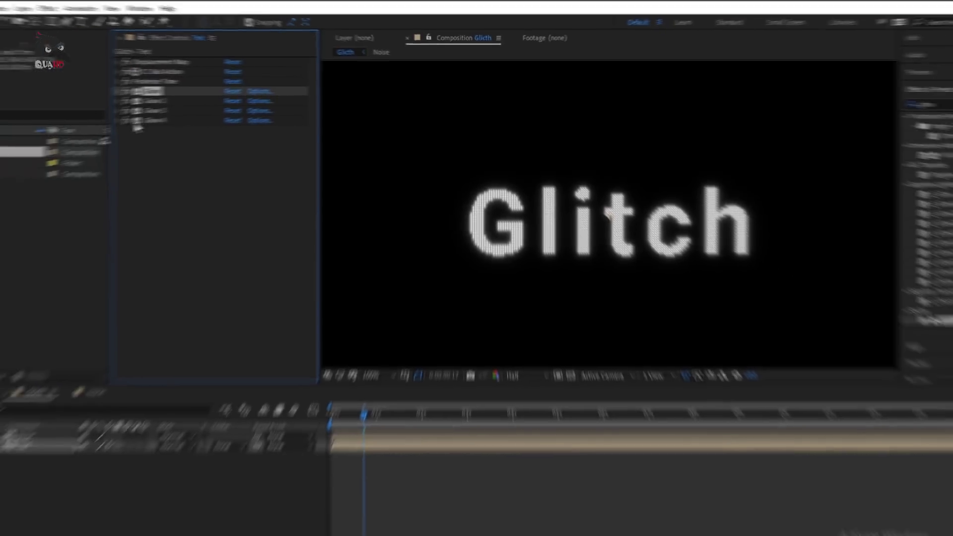
{"action": "left_click", "coordinate": [178, 114], "text": "shift"}
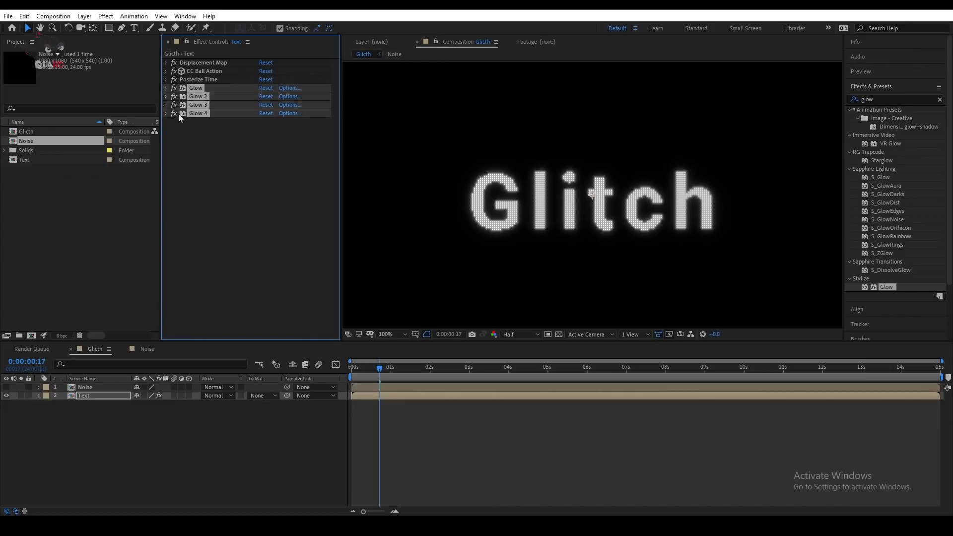
{"action": "left_click", "coordinate": [174, 112]}
{"action": "left_click", "coordinate": [174, 112]}
{"action": "left_click", "coordinate": [175, 112]}
{"action": "left_click", "coordinate": [175, 112]}
{"action": "left_click", "coordinate": [311, 368]}
{"action": "key", "text": "Home"}
{"action": "key", "text": "space"}
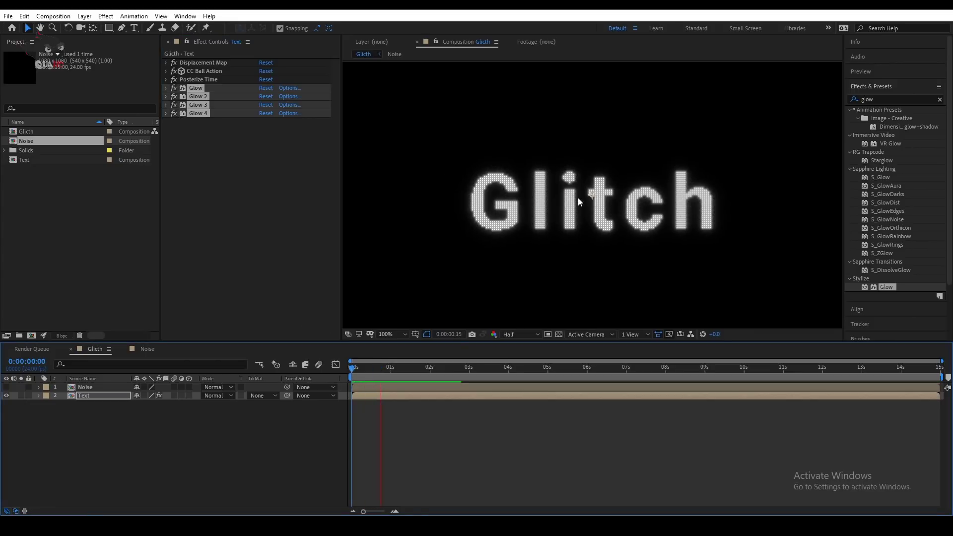
- Copy the Noise layer and paste it into the Text composition
{"action": "left_click", "coordinate": [92, 388]}
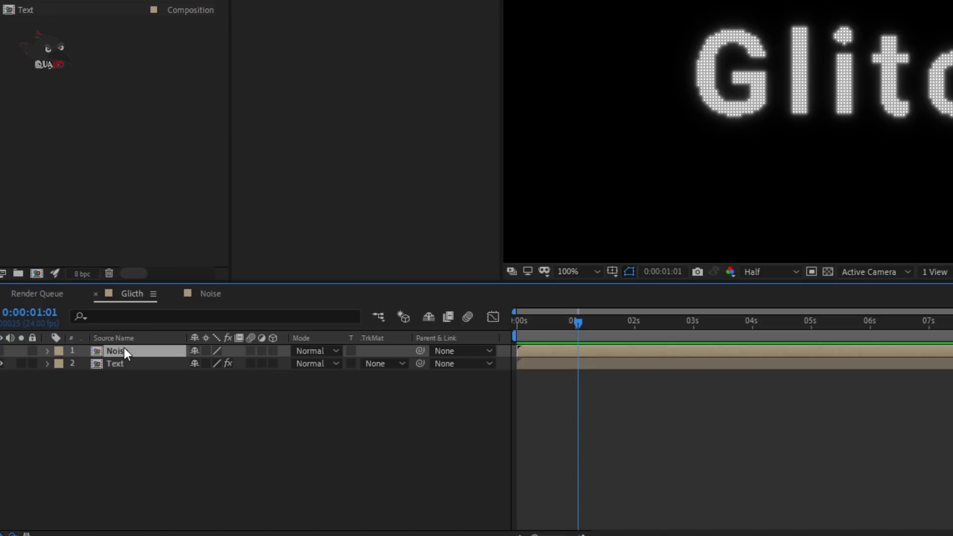
{"action": "key", "text": "ctrl+c"}
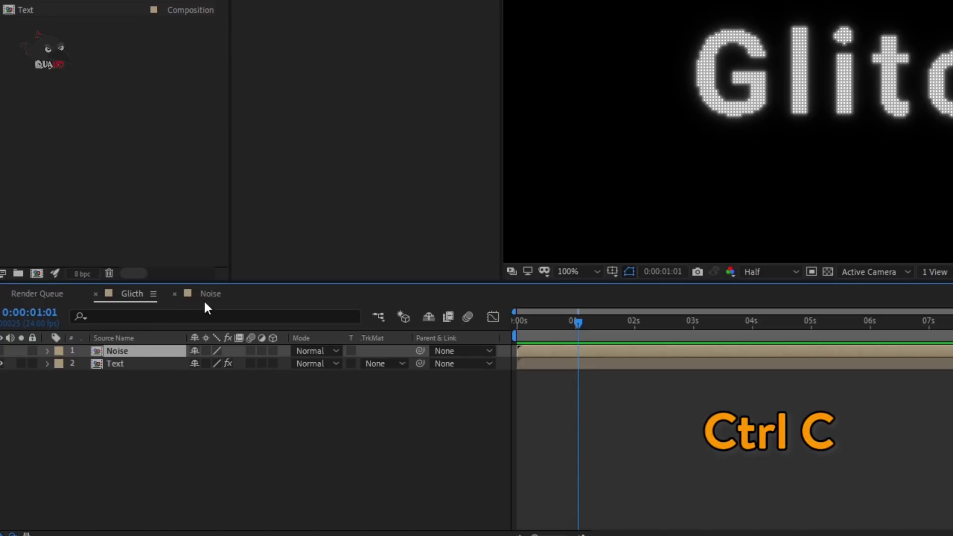
{"action": "double_click", "coordinate": [127, 364]}
{"action": "key", "text": "ctrl+v"}
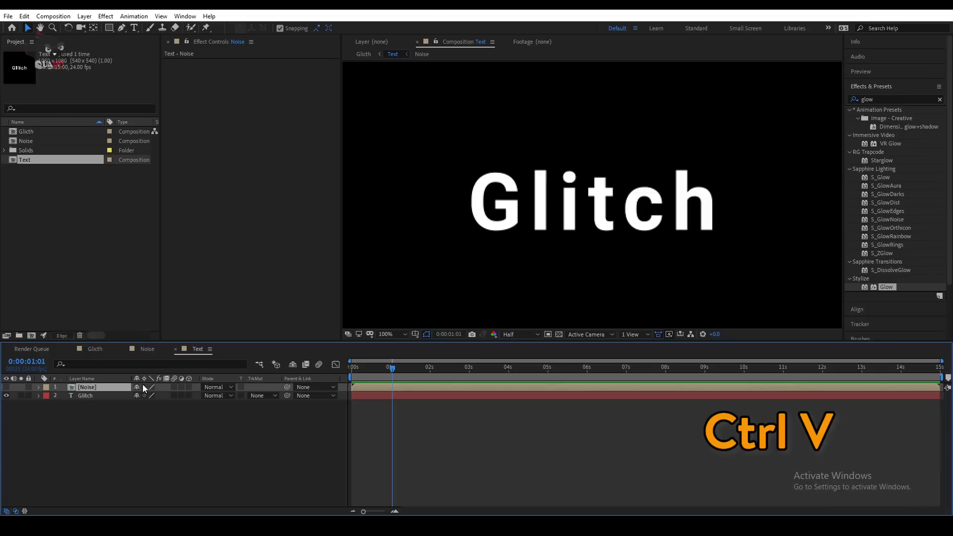
- Make the pasted Noise visible and use it as the Glitch layer's track matte
{"action": "left_click", "coordinate": [6, 388]}
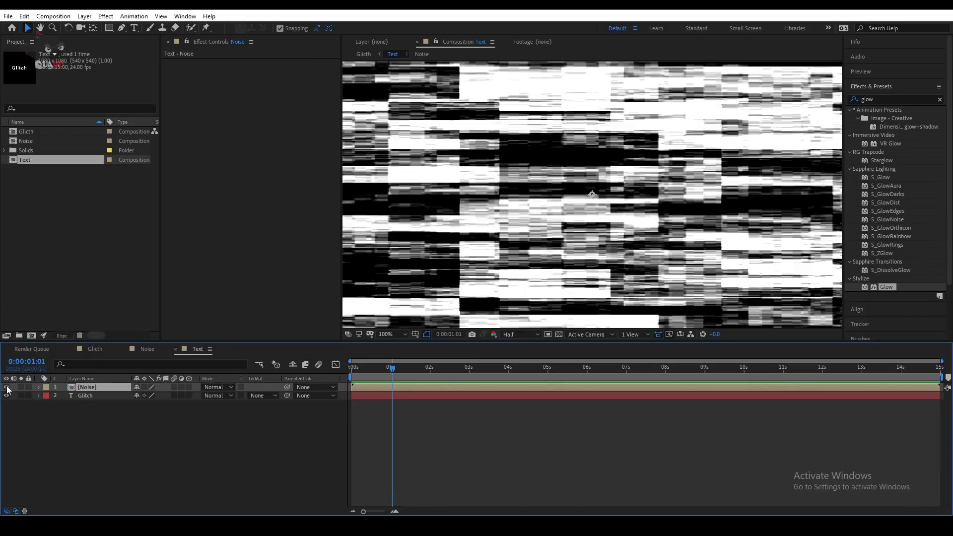
{"action": "left_click", "coordinate": [240, 390]}
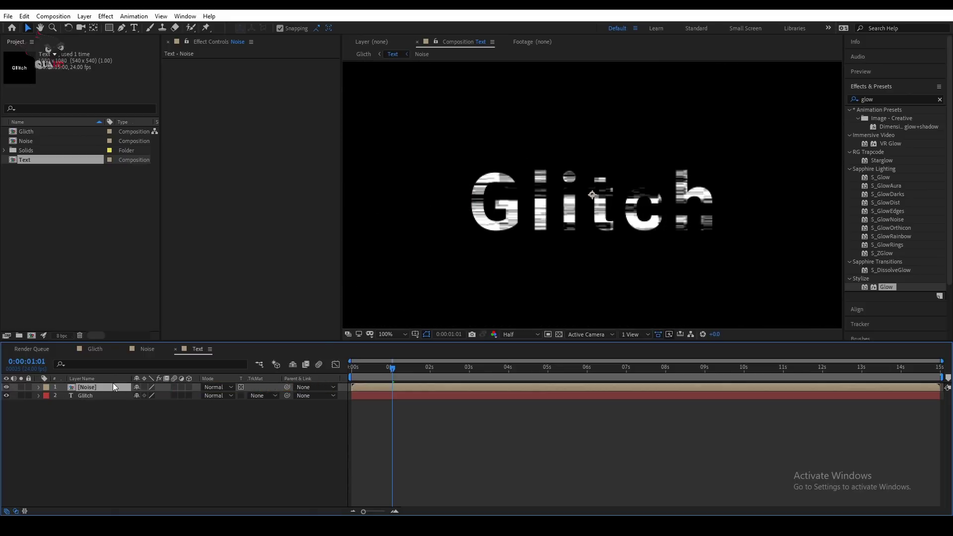
{"action": "key", "text": "t"}
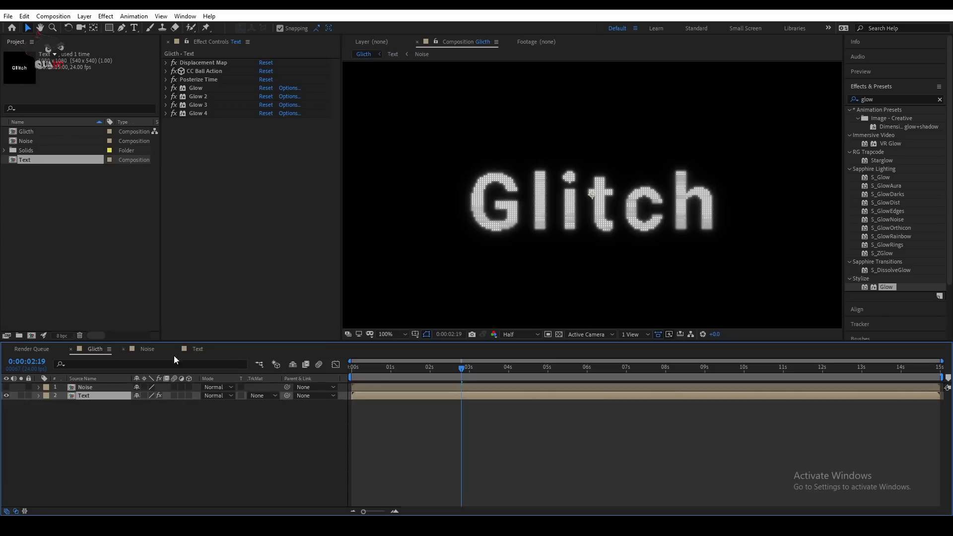
- Apply Colorama to the Text layer and move it above Displacement Map as its first effect
{"action": "key", "text": "Home"}
{"action": "key", "text": "space"}
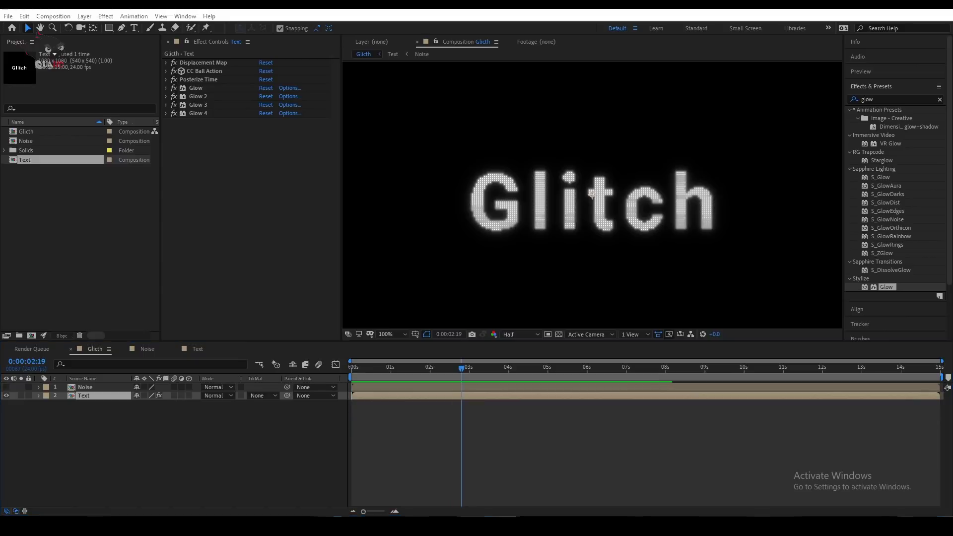
{"action": "left_click", "coordinate": [940, 99]}
{"action": "type", "text": "c"}
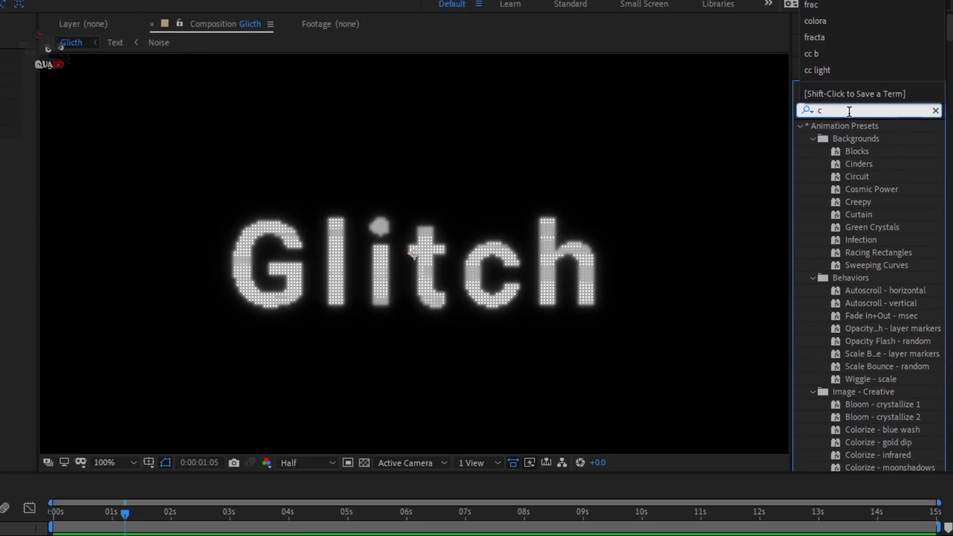
{"action": "type", "text": "olora"}
{"action": "left_click", "coordinate": [856, 139]}
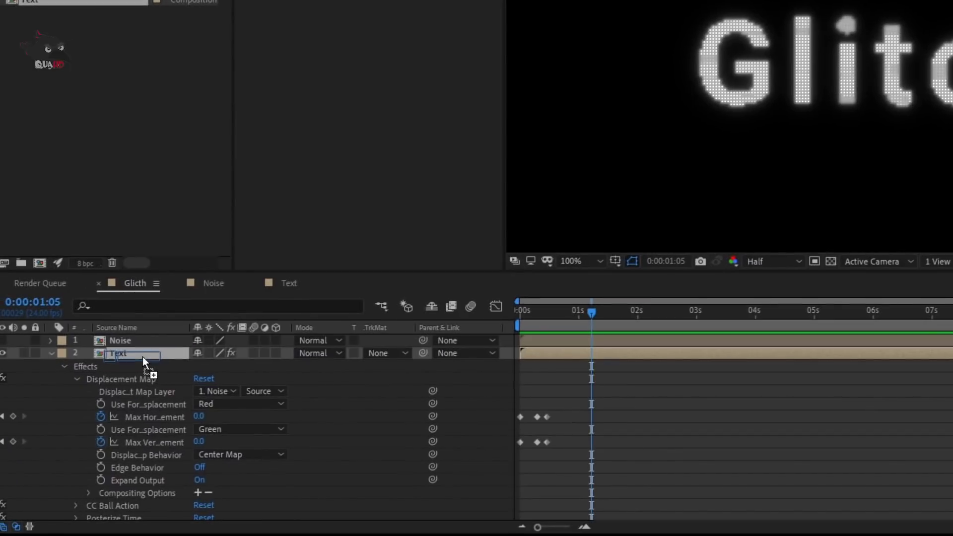
{"action": "left_click_drag", "start_coordinate": [856, 139], "coordinate": [144, 362]}
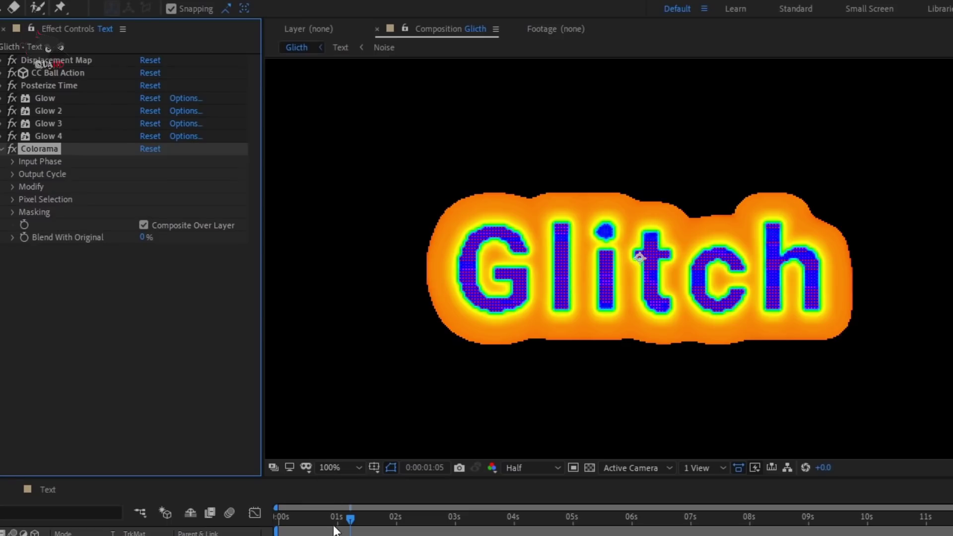
{"action": "mouse_move", "coordinate": [41, 149]}
{"action": "left_mouse_down"}
{"action": "mouse_move", "coordinate": [59, 58]}
{"action": "mouse_move", "coordinate": [72, 60]}
{"action": "left_mouse_up"}
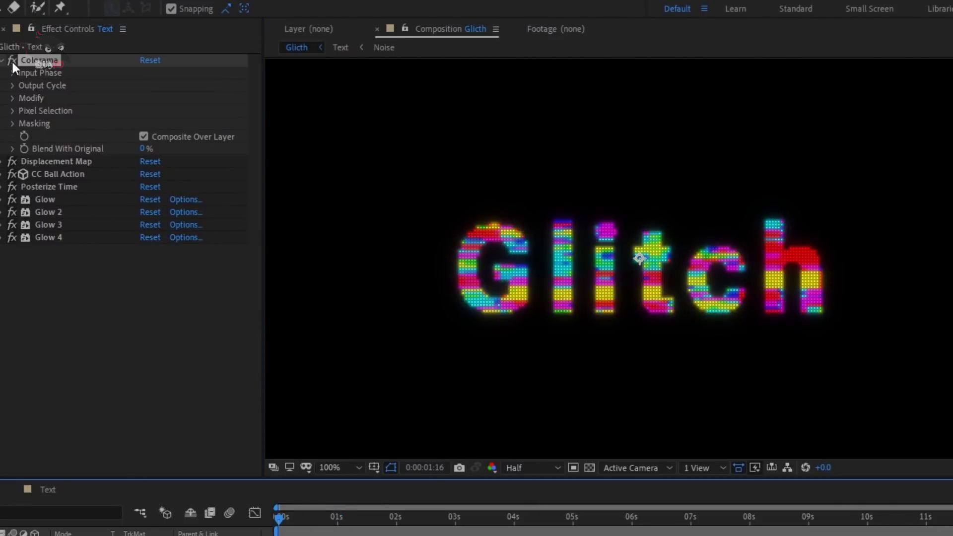
- Try the Ramp Red, Ramp Green and Ramp Grey palettes in Colorama's Output Cycle, then settle on Sunset
{"action": "left_click", "coordinate": [13, 84]}
{"action": "left_click", "coordinate": [197, 98]}
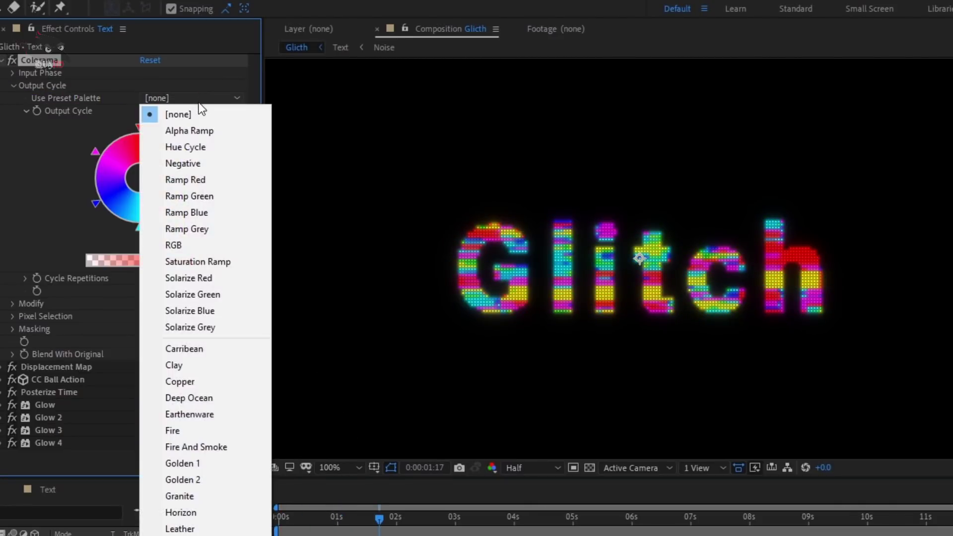
{"action": "left_click", "coordinate": [210, 179]}
{"action": "left_click", "coordinate": [224, 97]}
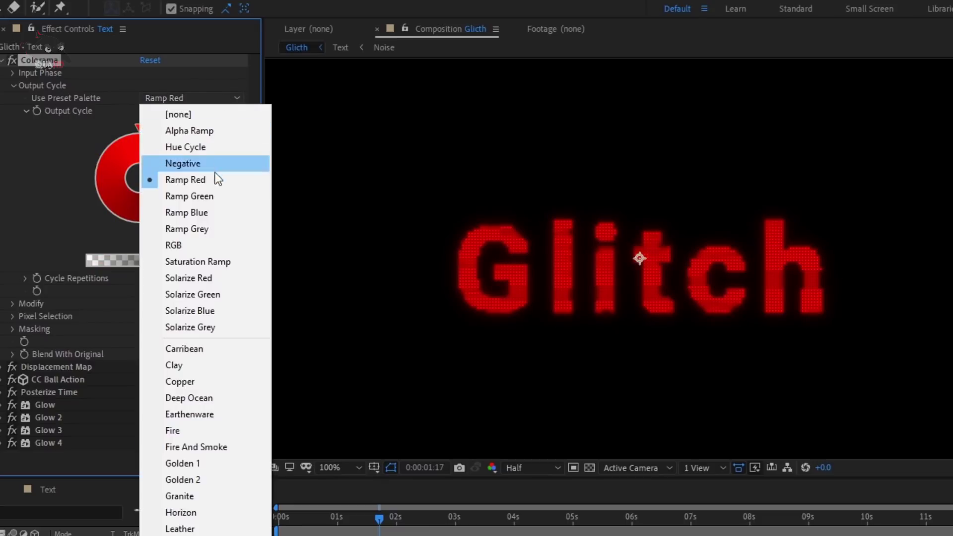
{"action": "left_click", "coordinate": [213, 198]}
{"action": "left_click", "coordinate": [224, 97]}
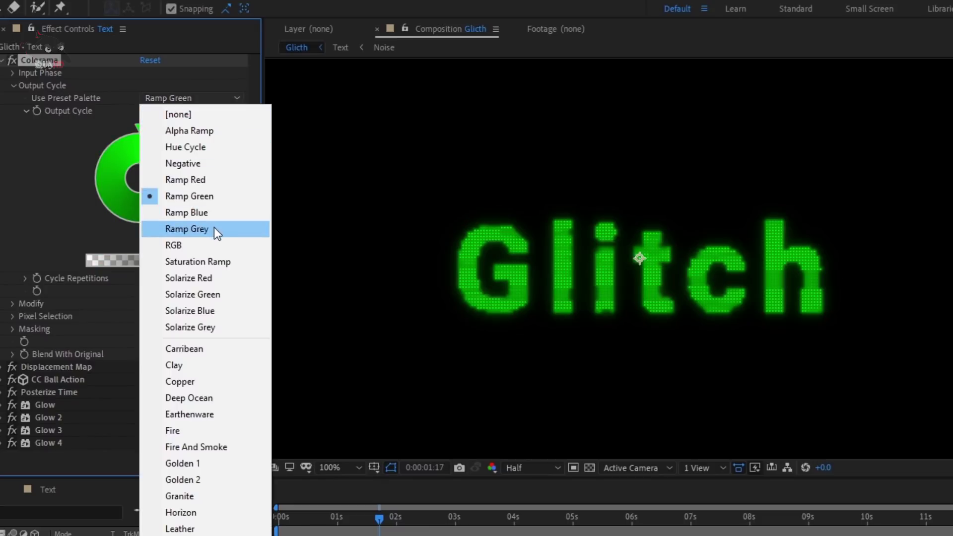
{"action": "left_click", "coordinate": [213, 229]}
{"action": "left_click", "coordinate": [215, 99]}
{"action": "left_click", "coordinate": [189, 528]}
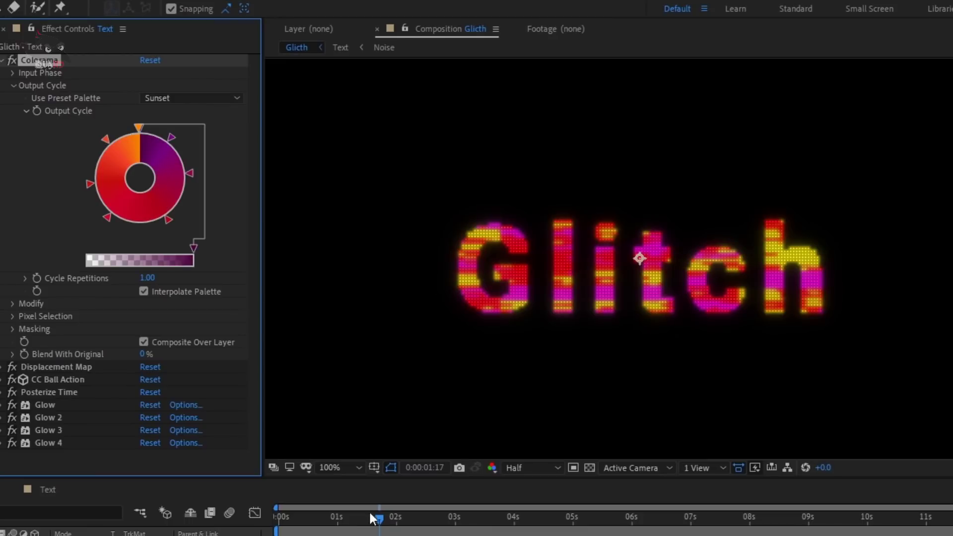
{"action": "left_click_drag", "start_coordinate": [373, 518], "coordinate": [238, 395]}
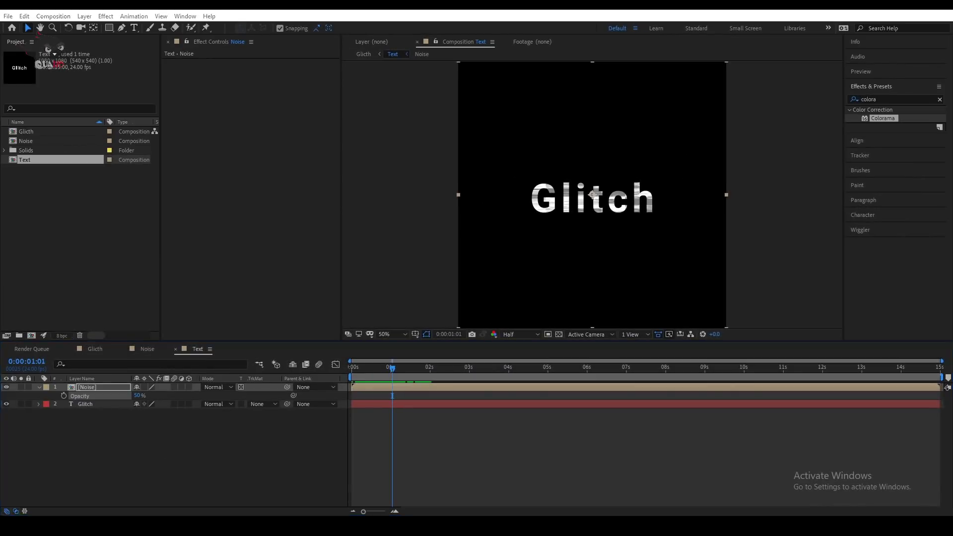
- Split the Glitch layer, retype its second half as 'QuaHD', and import the crow logo PNG
{"action": "left_click", "coordinate": [375, 405]}
{"action": "key", "text": "ctrl+shift+d"}
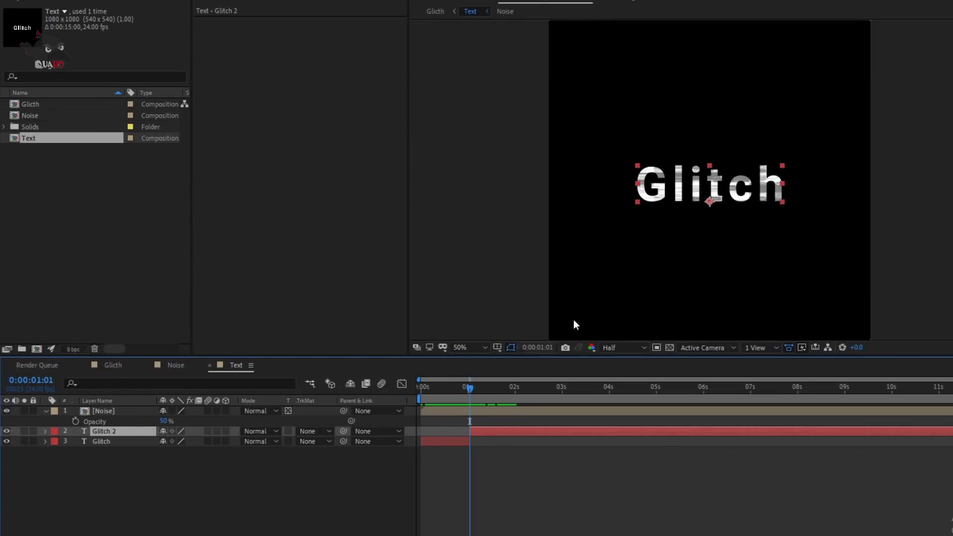
{"action": "left_click", "coordinate": [674, 188]}
{"action": "double_click", "coordinate": [674, 187]}
{"action": "type", "text": "Q"}
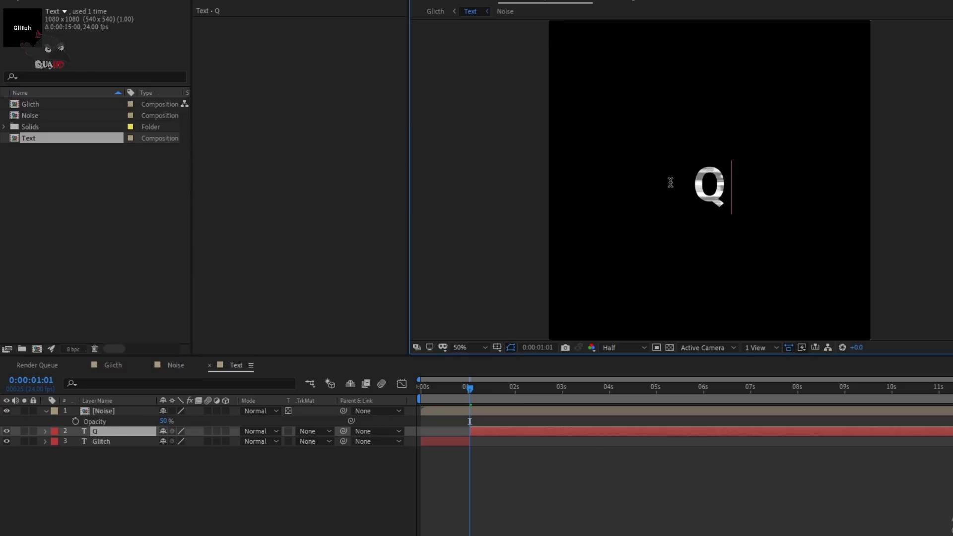
{"action": "type", "text": "UAHD"}
{"action": "left_click_drag", "start_coordinate": [658, 184], "coordinate": [726, 185]}
{"action": "type", "text": "ua"}
{"action": "left_click", "coordinate": [514, 387]}
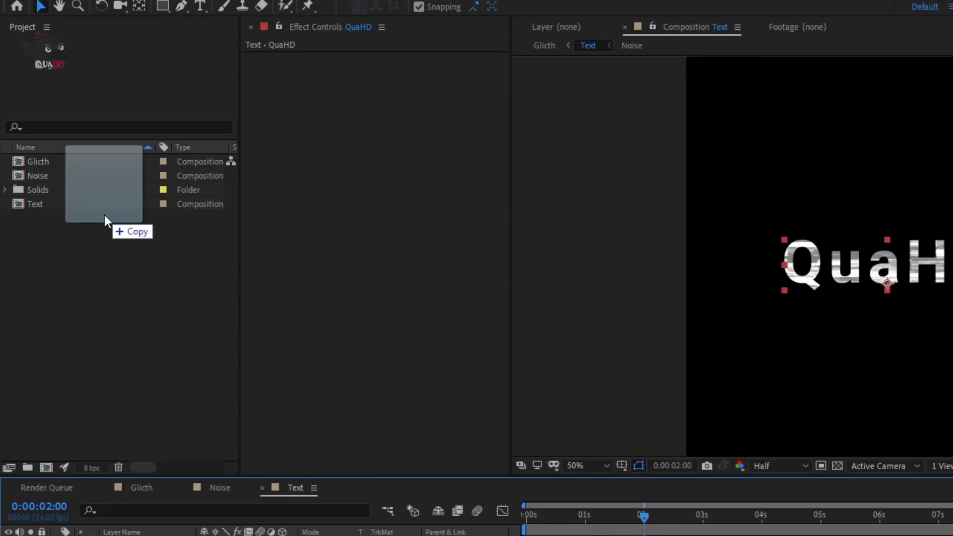
{"action": "mouse_move", "coordinate": [28, 183]}
{"action": "left_mouse_down"}
{"action": "mouse_move", "coordinate": [76, 161]}
{"action": "mouse_move", "coordinate": [476, 385]}
{"action": "left_mouse_up"}
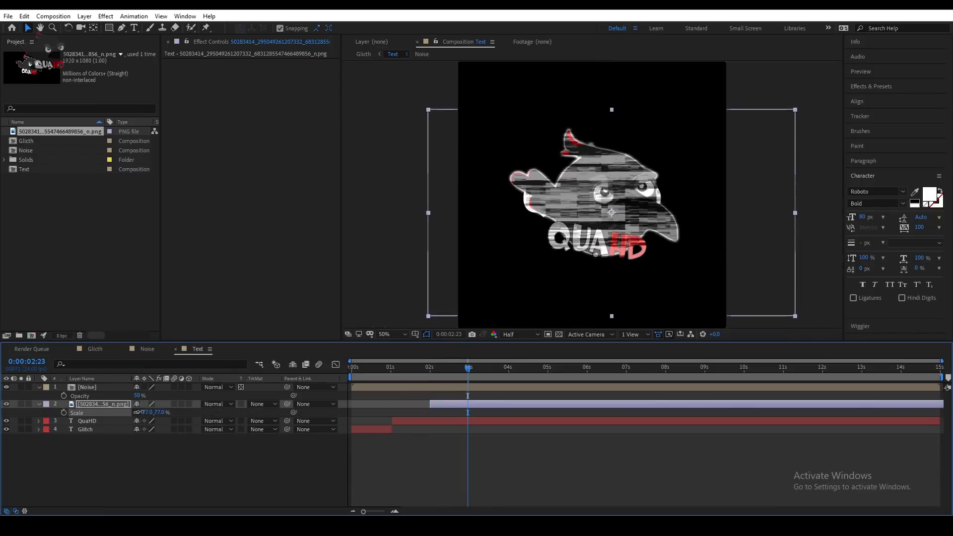
- Cut the Noise layer at about 2:02, delete the later part, and preview from the start
{"action": "left_click", "coordinate": [490, 388]}
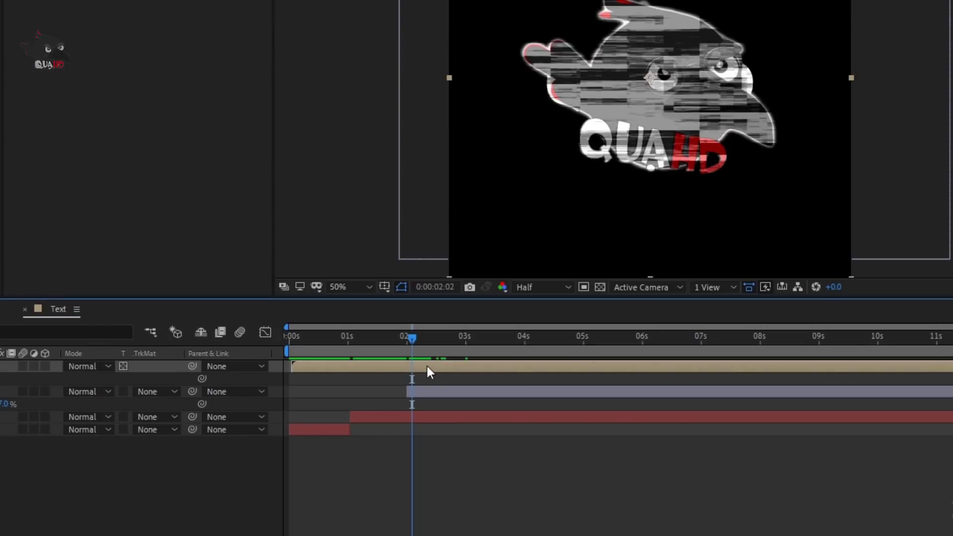
{"action": "key", "text": "ctrl+shift+d"}
{"action": "key", "text": "Delete"}
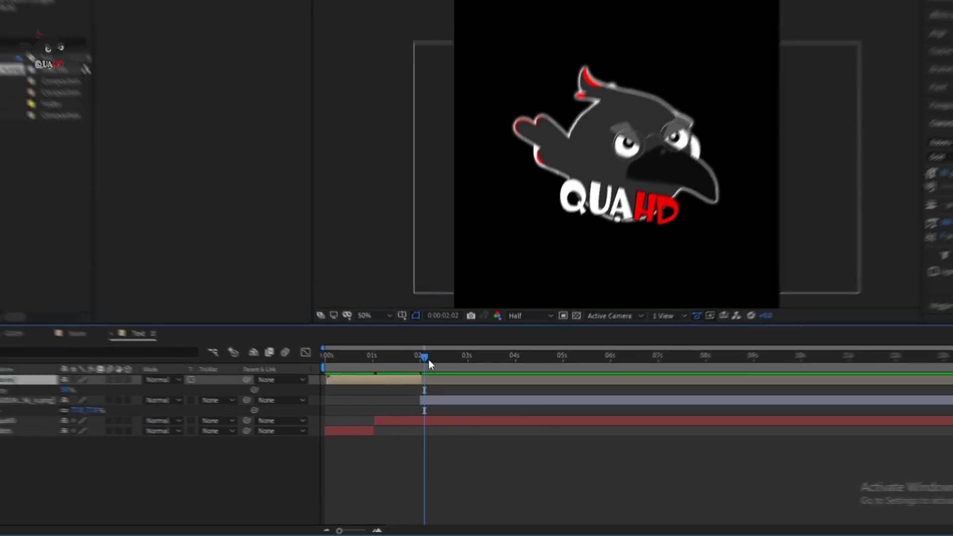
{"action": "key", "text": "Home"}
{"action": "key", "text": "space"}
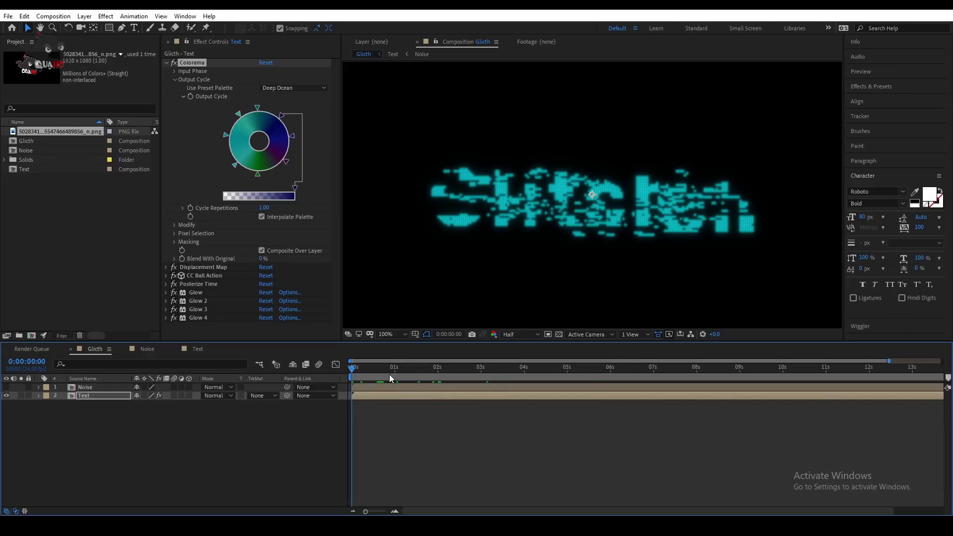
- Inspect the frames around the Glitch-to-QuaHD switch and preview the Glitch composition
{"action": "left_click_drag", "start_coordinate": [363, 377], "coordinate": [399, 375]}
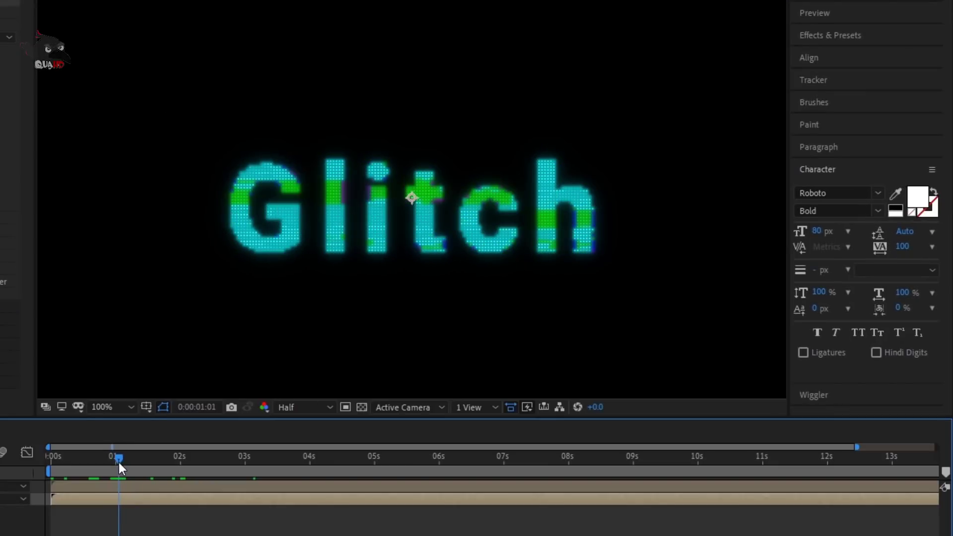
{"action": "left_click_drag", "start_coordinate": [123, 468], "coordinate": [181, 468]}
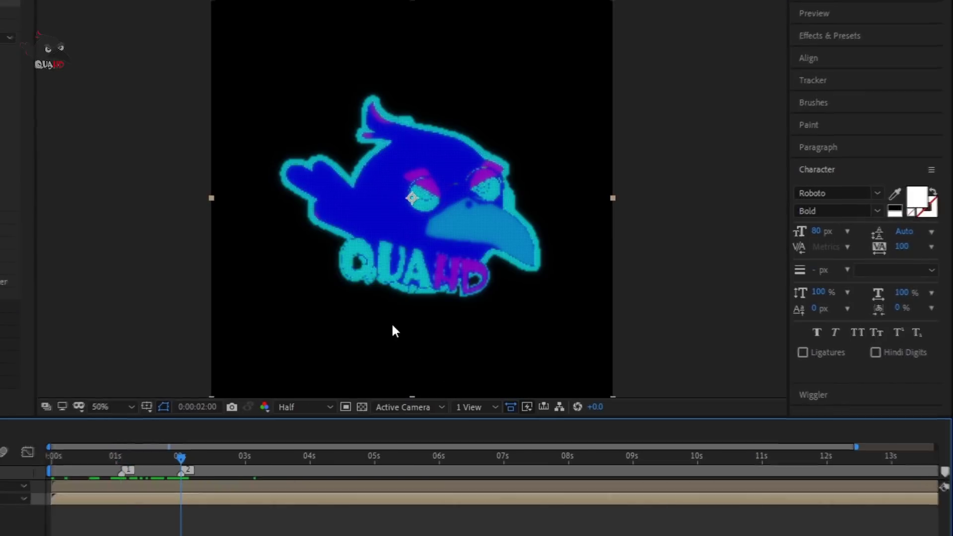
{"action": "key", "text": "space"}
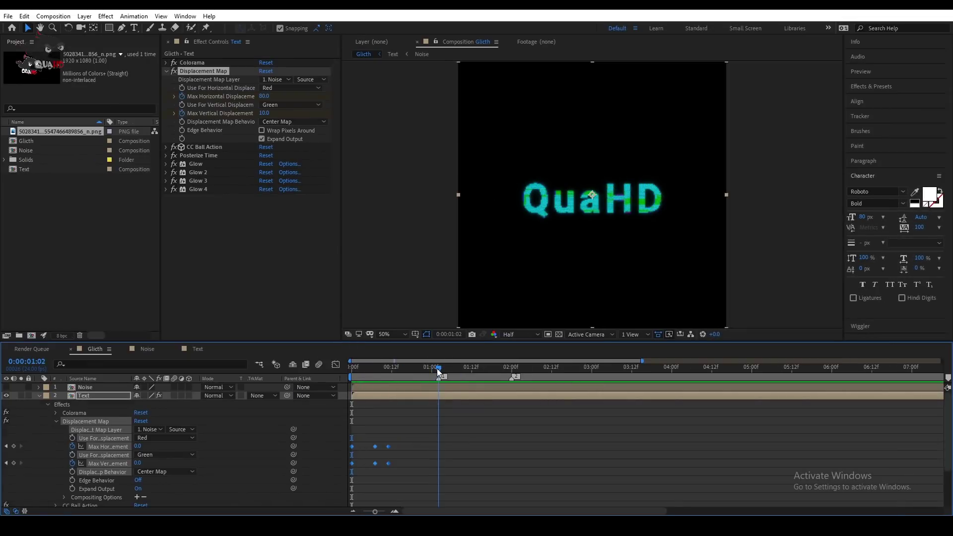
{"action": "mouse_move", "coordinate": [436, 369]}
{"action": "left_mouse_down"}
{"action": "mouse_move", "coordinate": [402, 368]}
{"action": "mouse_move", "coordinate": [393, 397]}
{"action": "left_mouse_up"}
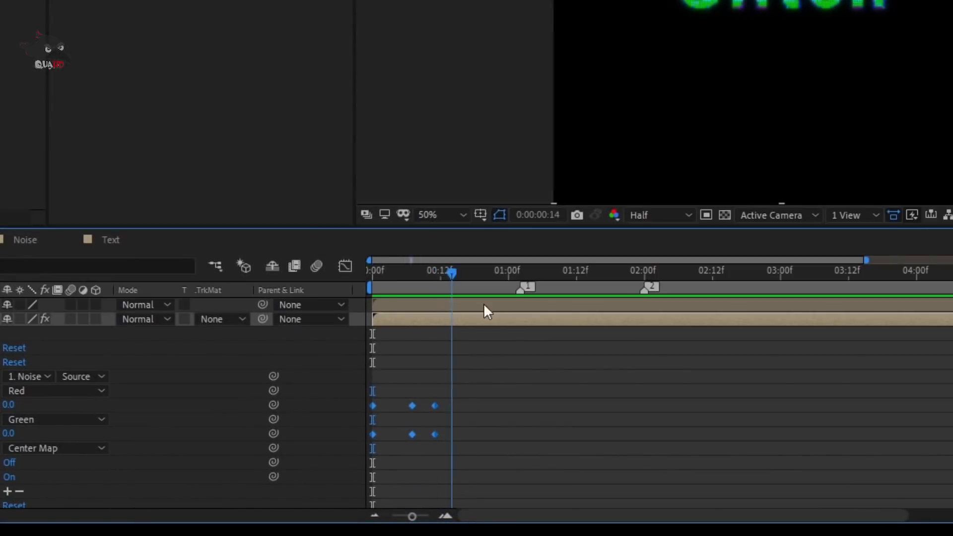
- Paste the Displacement Map glitch keyframes at the QuaHD switch and again near 1:17, then preview
{"action": "mouse_move", "coordinate": [392, 397]}
{"action": "left_mouse_down"}
{"action": "mouse_move", "coordinate": [474, 406]}
{"action": "mouse_move", "coordinate": [409, 406]}
{"action": "left_mouse_up"}
{"action": "key", "text": "ctrl+v"}
{"action": "left_click_drag", "start_coordinate": [396, 270], "coordinate": [391, 270]}
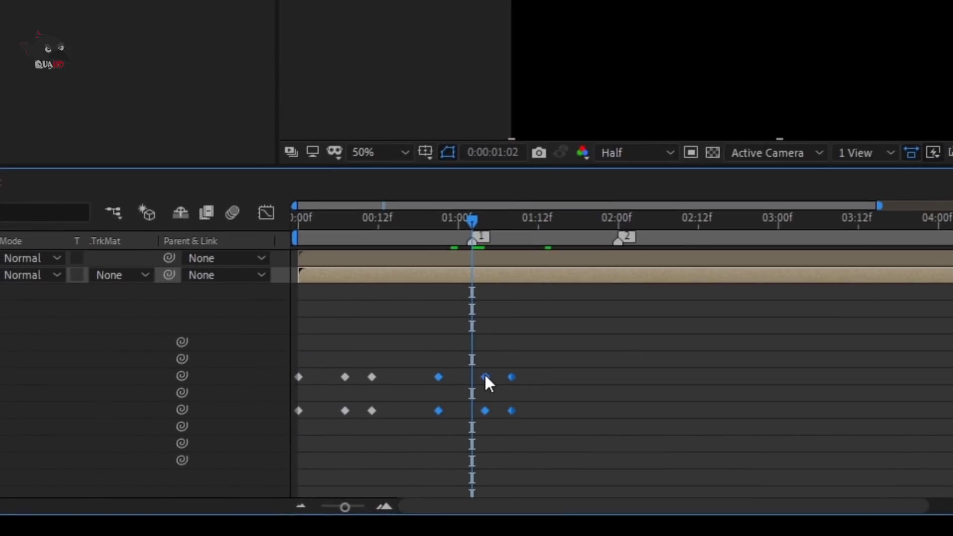
{"action": "left_click_drag", "start_coordinate": [485, 377], "coordinate": [475, 377]}
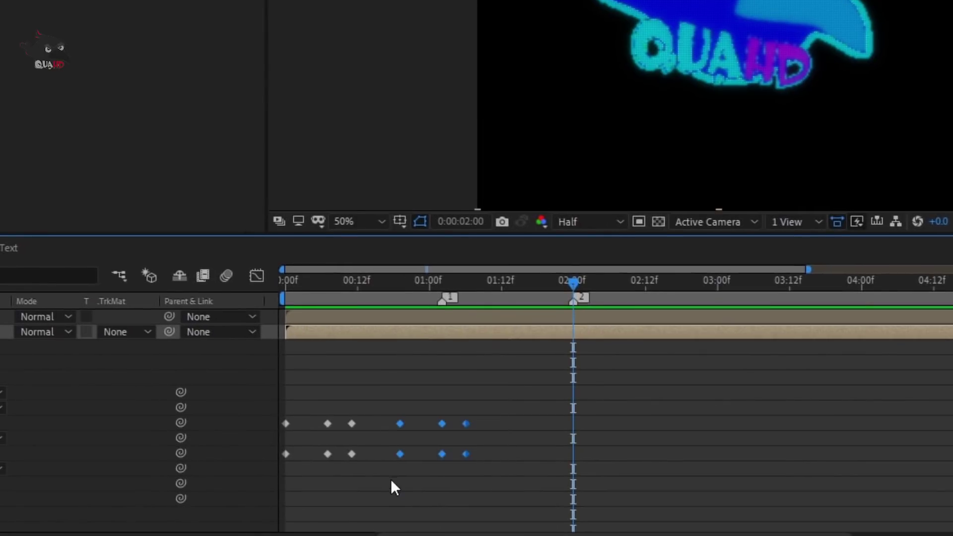
{"action": "key", "text": "ctrl+v"}
{"action": "left_click_drag", "start_coordinate": [615, 423], "coordinate": [573, 424]}
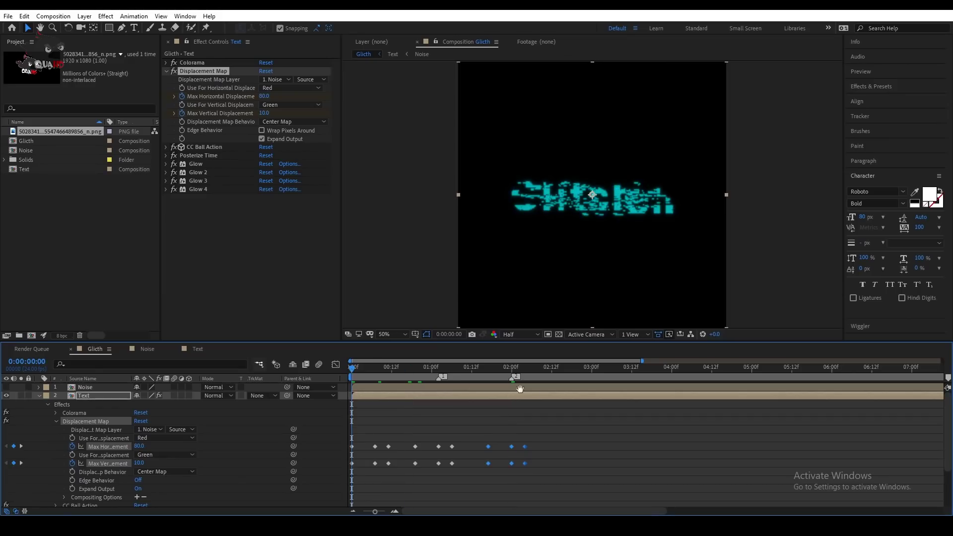
{"action": "key", "text": "Home"}
{"action": "key", "text": "space"}
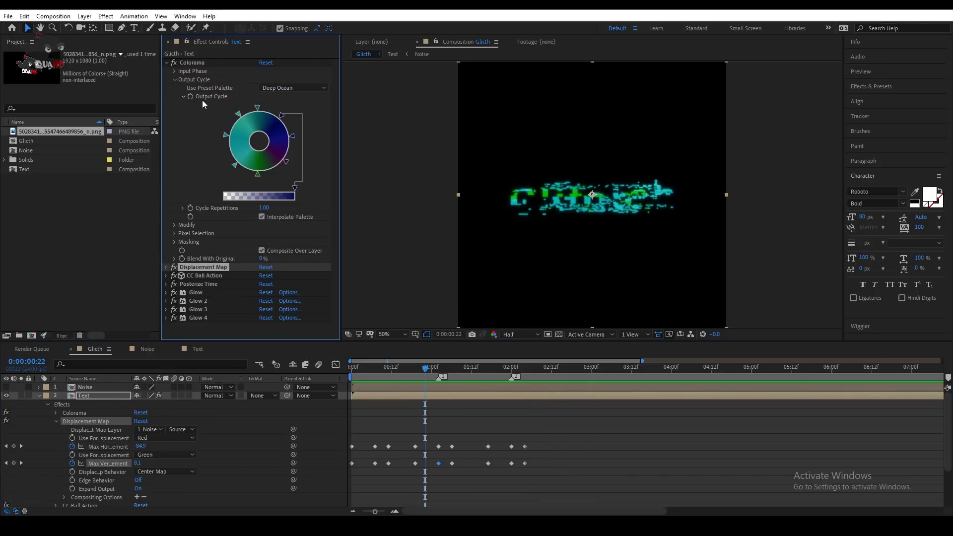
- Keyframe Colorama's Output Cycle so the palette switches to RGB at 1:06
{"action": "left_click", "coordinate": [191, 97]}
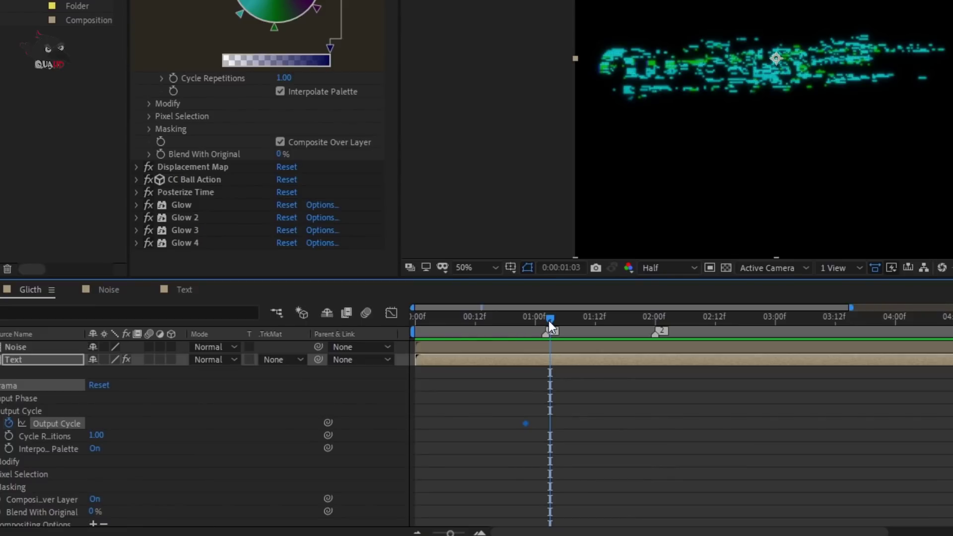
{"action": "left_click_drag", "start_coordinate": [549, 321], "coordinate": [477, 324]}
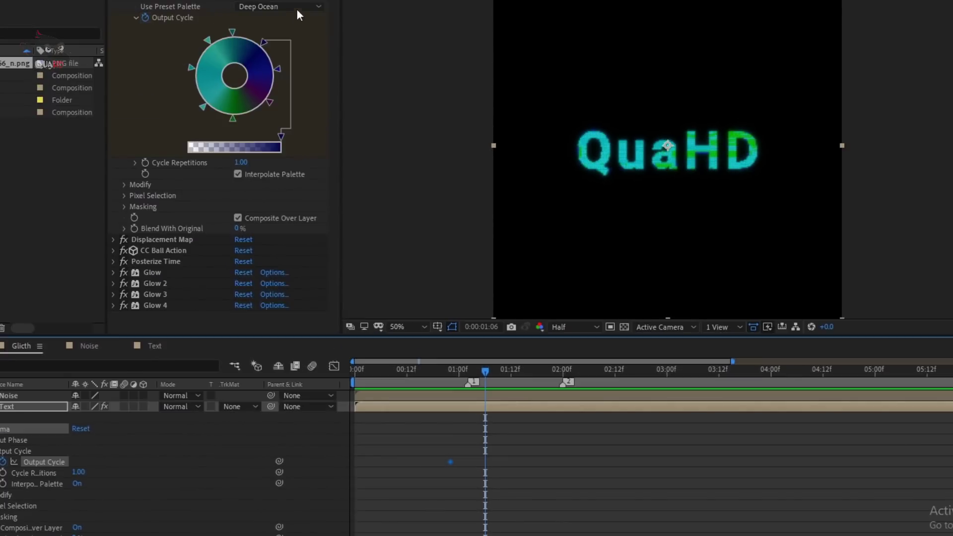
{"action": "left_click", "coordinate": [296, 8]}
{"action": "left_click", "coordinate": [287, 133]}
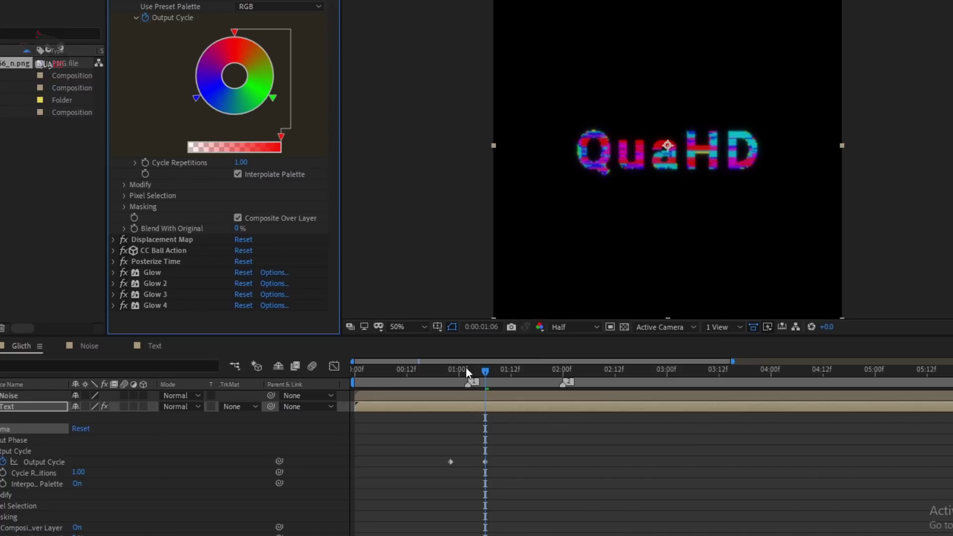
{"action": "left_click_drag", "start_coordinate": [466, 371], "coordinate": [402, 370]}
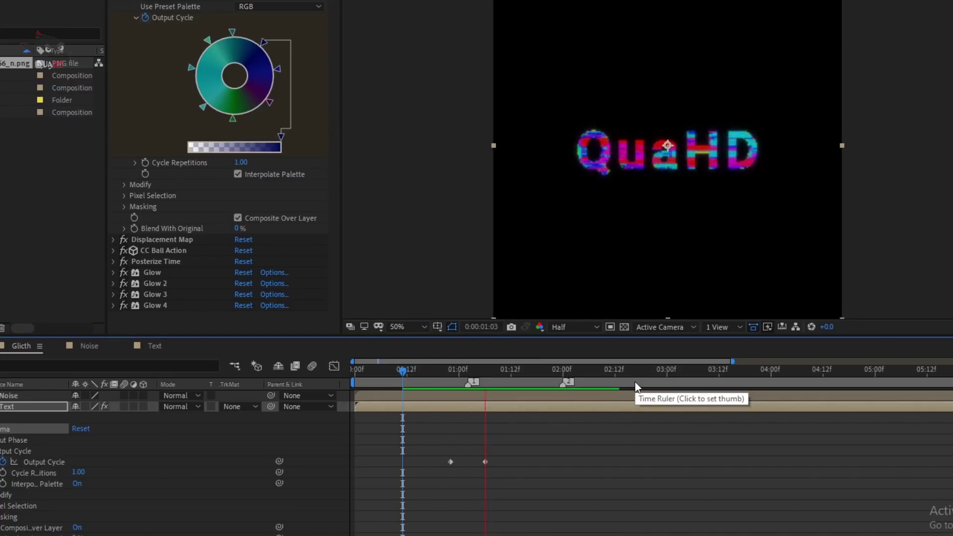
- Keyframe Cycle Repetitions down to 0 at 2:00 and preview the colour animation
{"action": "left_click", "coordinate": [154, 166]}
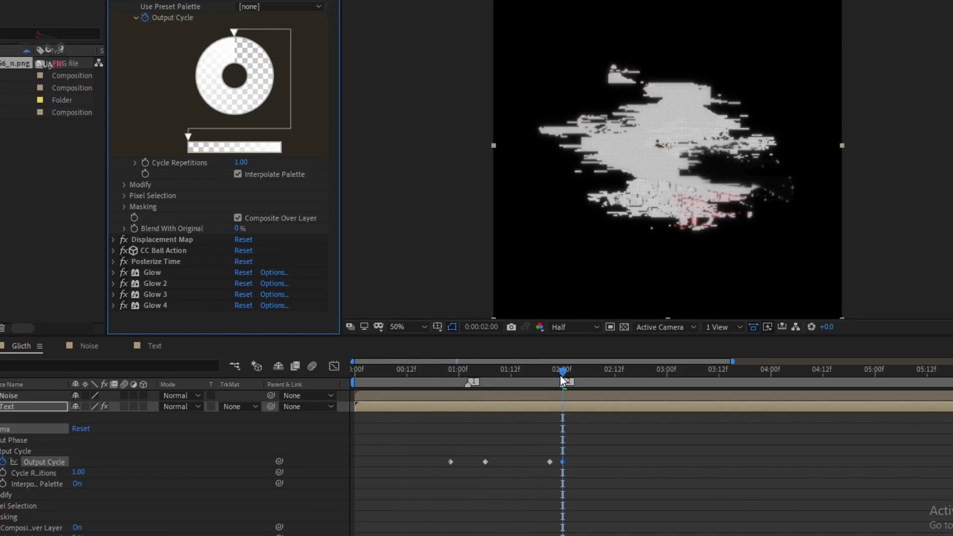
{"action": "left_click_drag", "start_coordinate": [562, 380], "coordinate": [551, 373]}
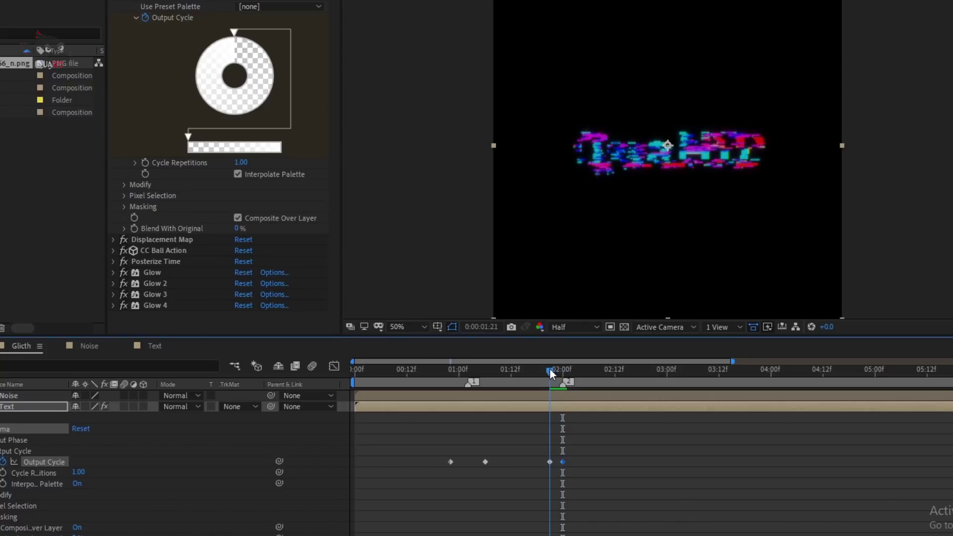
{"action": "left_click", "coordinate": [147, 164]}
{"action": "left_click", "coordinate": [561, 370]}
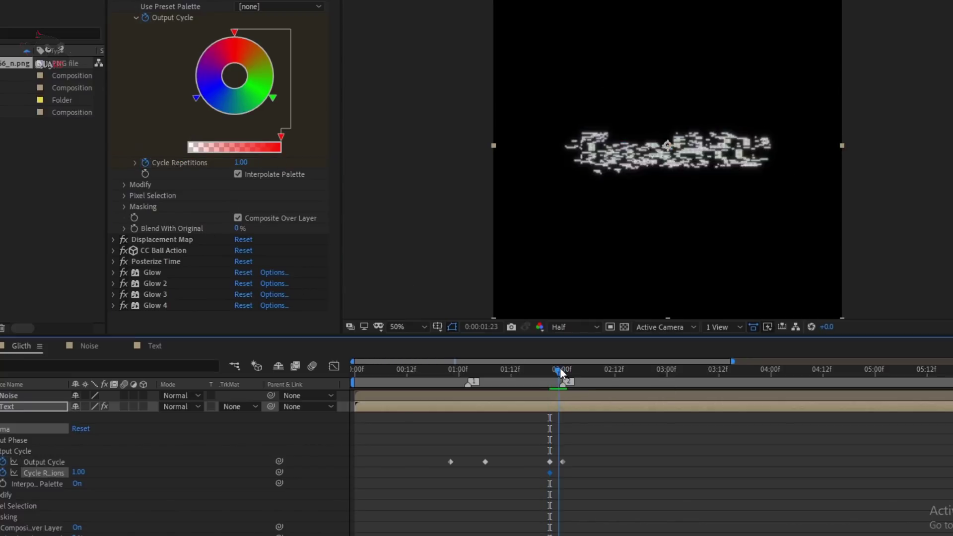
{"action": "left_click_drag", "start_coordinate": [224, 163], "coordinate": [193, 191]}
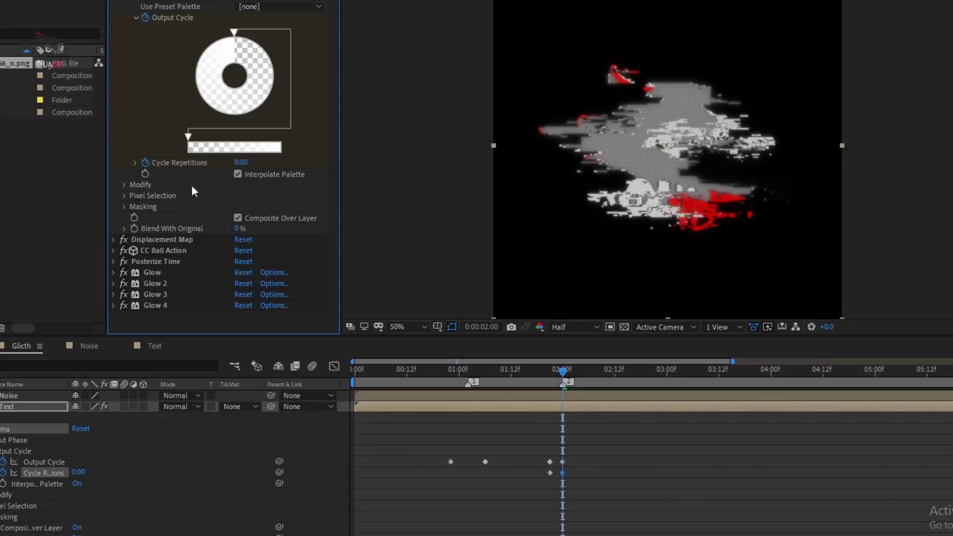
{"action": "left_click_drag", "start_coordinate": [562, 370], "coordinate": [620, 371]}
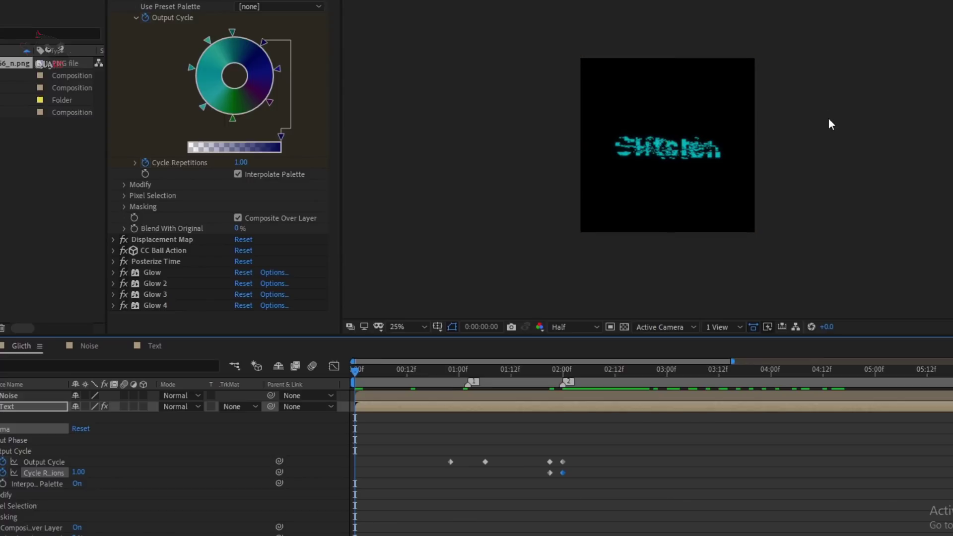
{"action": "key", "text": "space"}
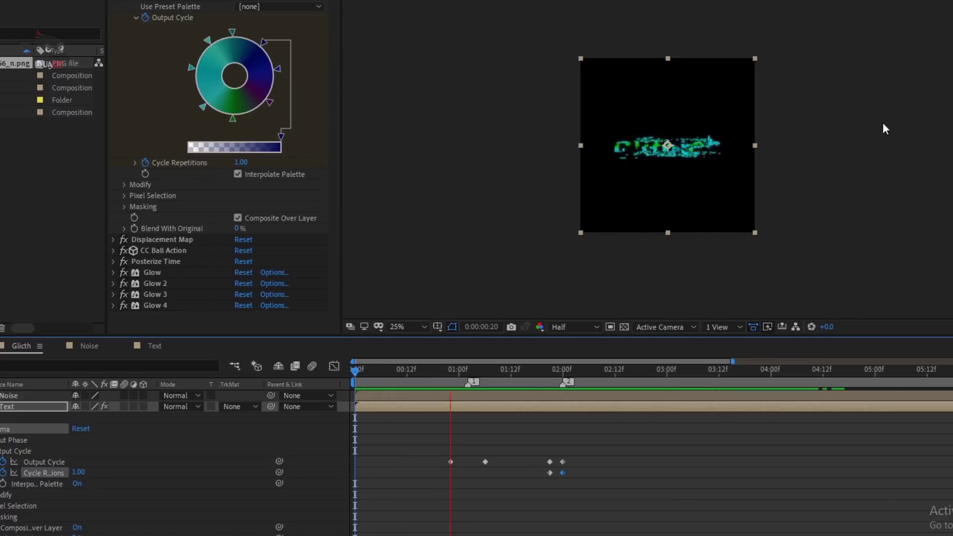